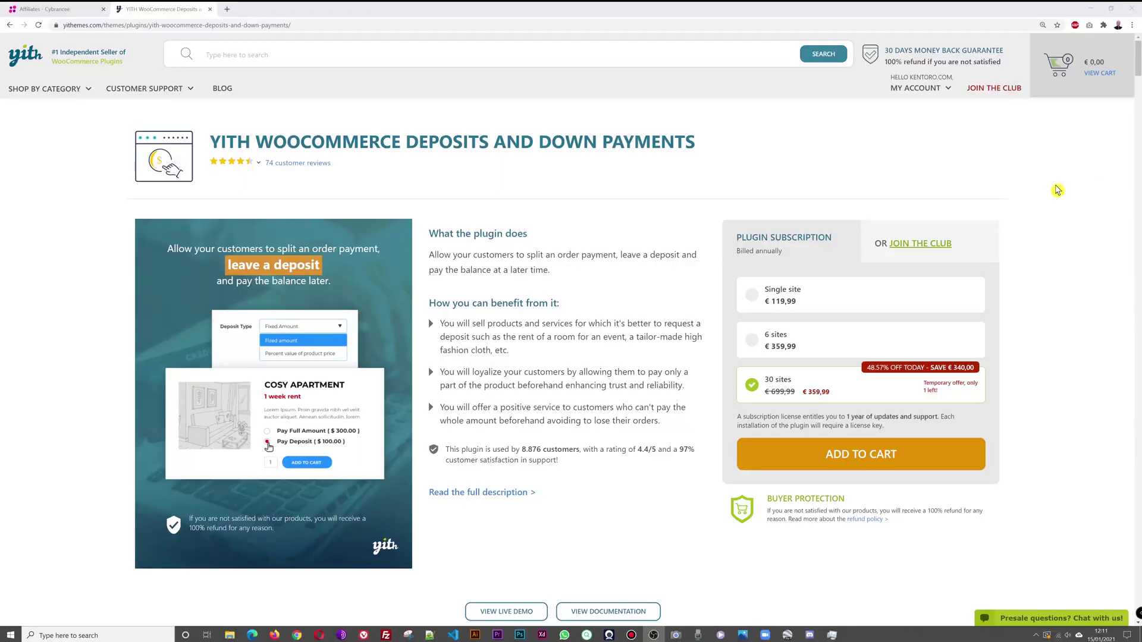
{"action": "mouse_move", "coordinate": [321, 164]}
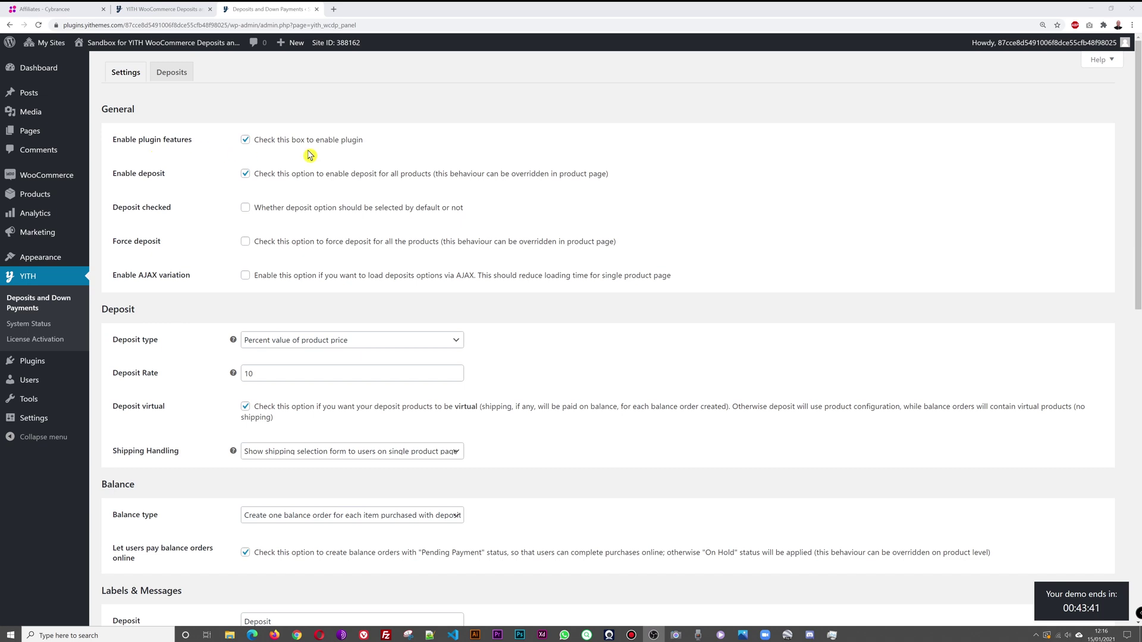
Toggle 'Enable plugin features' off and back on, keeping deposit enabled for all products
{"action": "left_click", "coordinate": [248, 146]}
{"action": "left_click", "coordinate": [248, 146]}
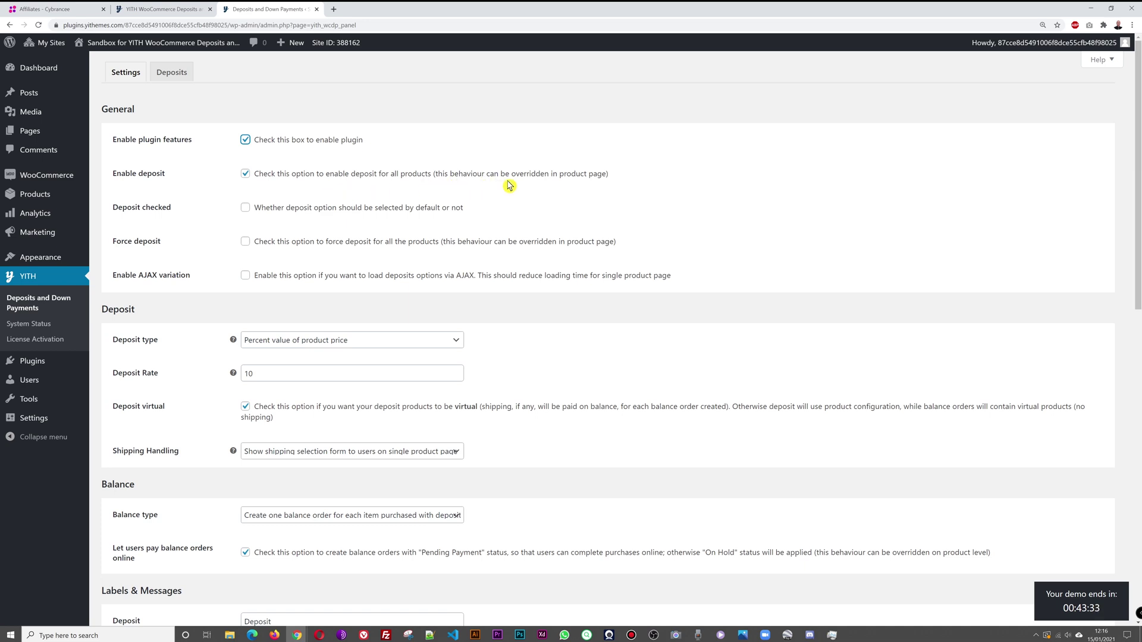
{"action": "left_click", "coordinate": [245, 174]}
Open the Hiking shoes product for editing and show its Deposit product data tab
{"action": "left_click", "coordinate": [42, 203]}
{"action": "left_click", "coordinate": [612, 75]}
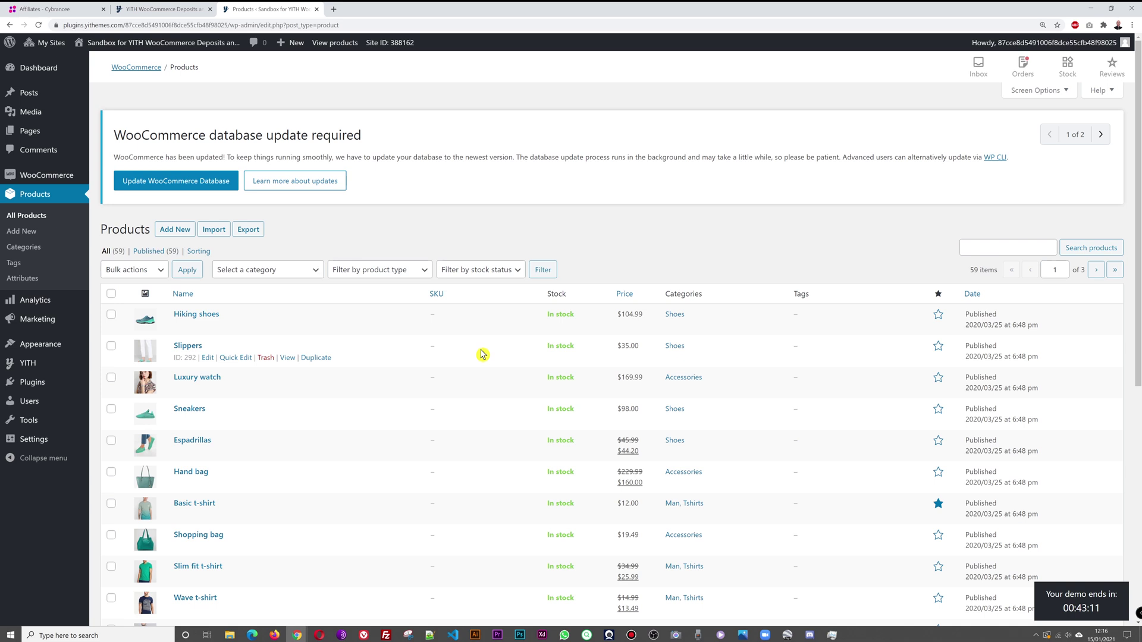
{"action": "left_click", "coordinate": [210, 315]}
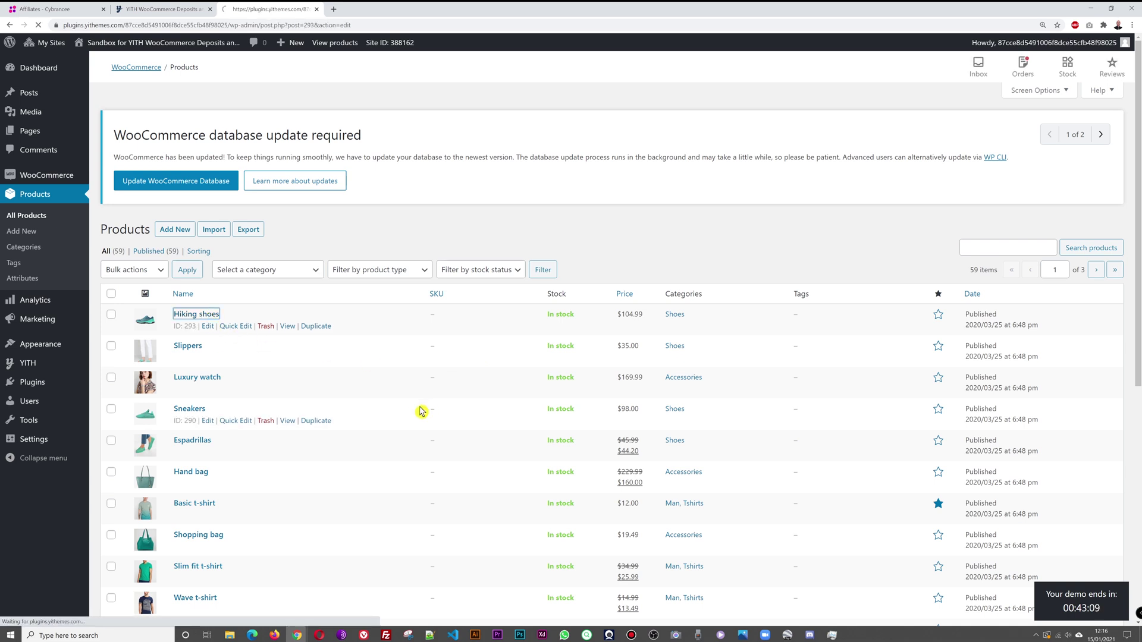
{"action": "scroll", "coordinate": [635, 289], "scroll_direction": "down", "scroll_amount": 2}
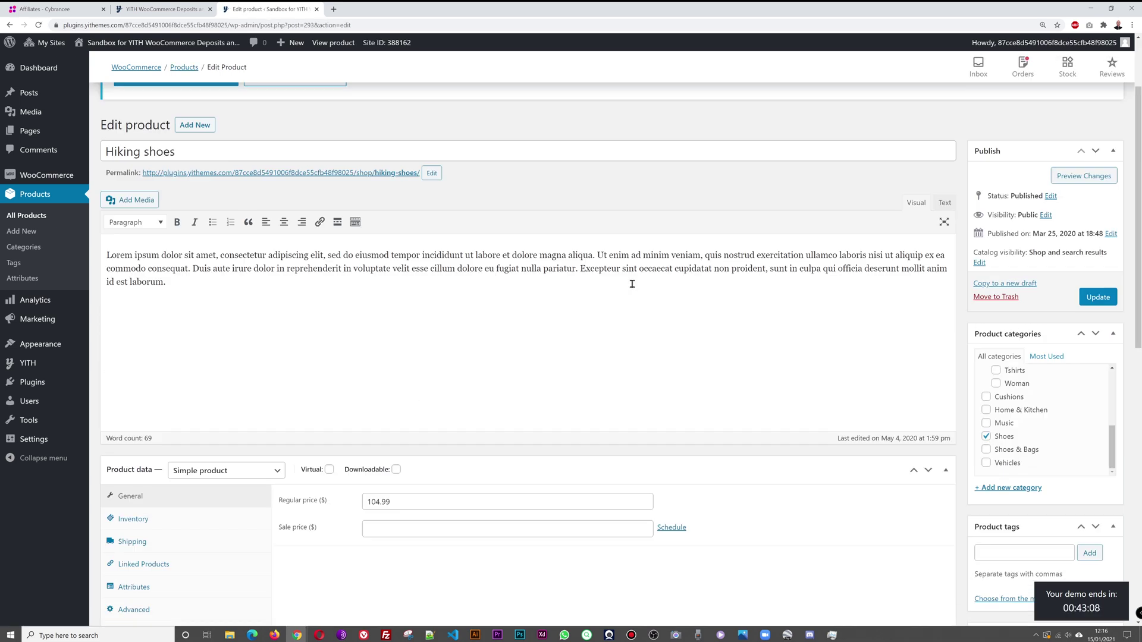
{"action": "scroll", "coordinate": [634, 290], "scroll_direction": "down", "scroll_amount": 3}
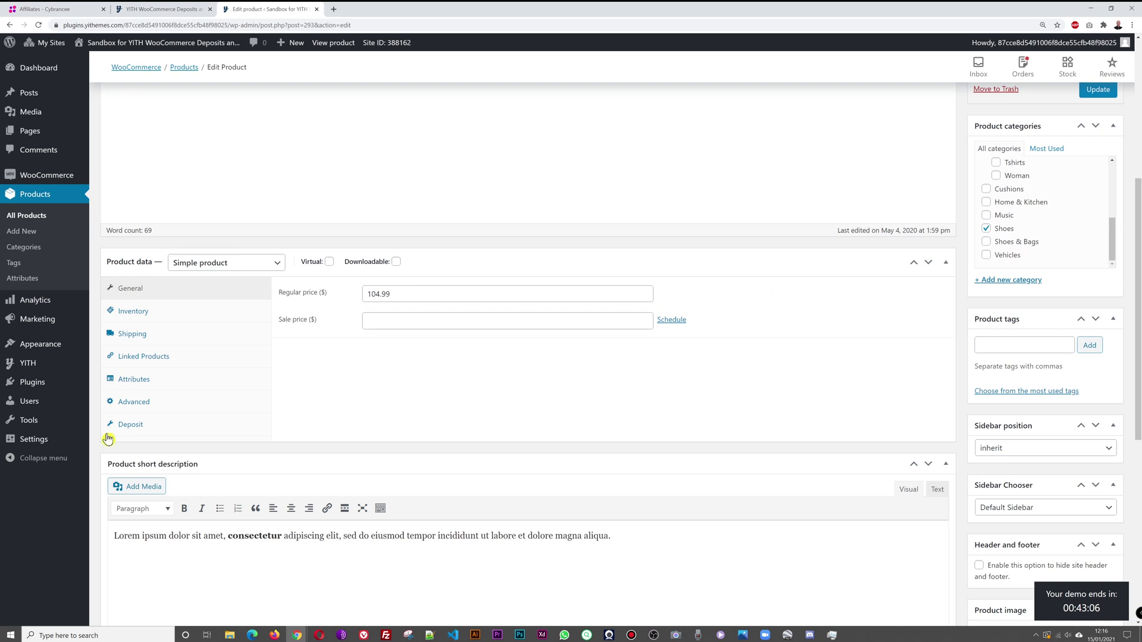
{"action": "left_click", "coordinate": [136, 426]}
{"action": "scroll", "coordinate": [669, 378], "scroll_direction": "down", "scroll_amount": 2}
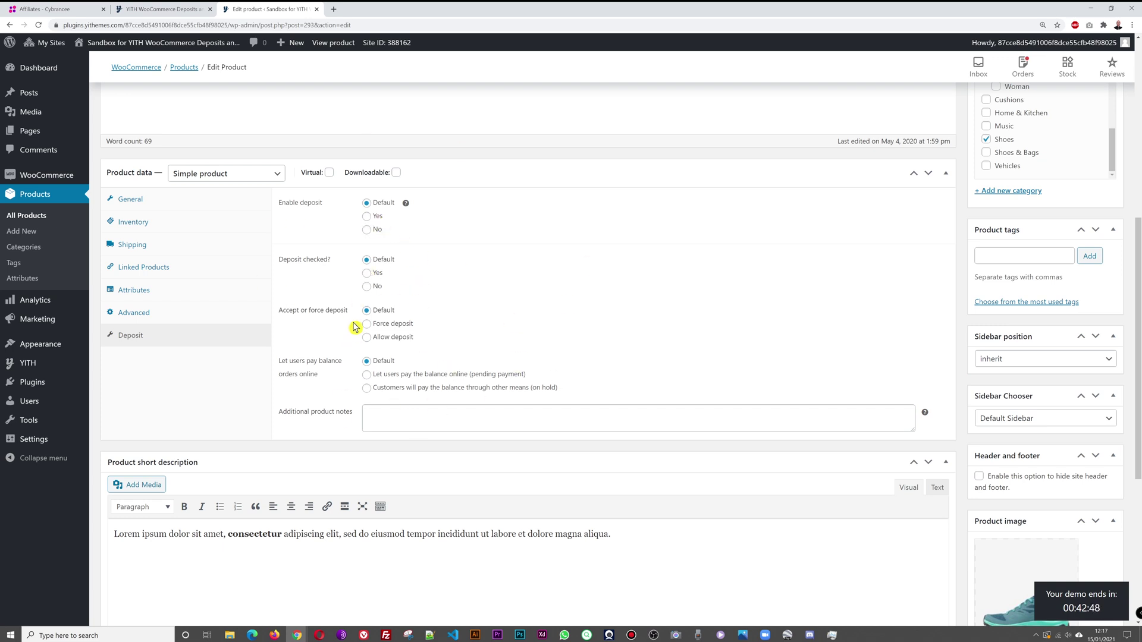
Enable a pre-checked, forced deposit with the balance paid through 'other means (on hold)'
{"action": "left_click", "coordinate": [367, 218]}
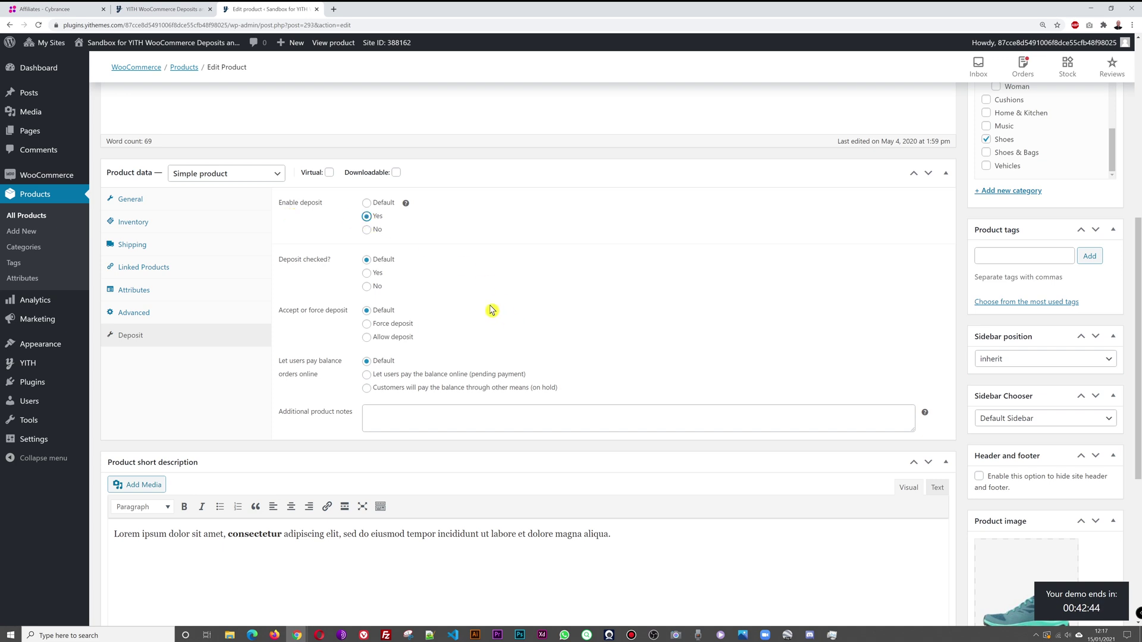
{"action": "left_click", "coordinate": [367, 274]}
{"action": "scroll", "coordinate": [539, 302], "scroll_direction": "down", "scroll_amount": 1}
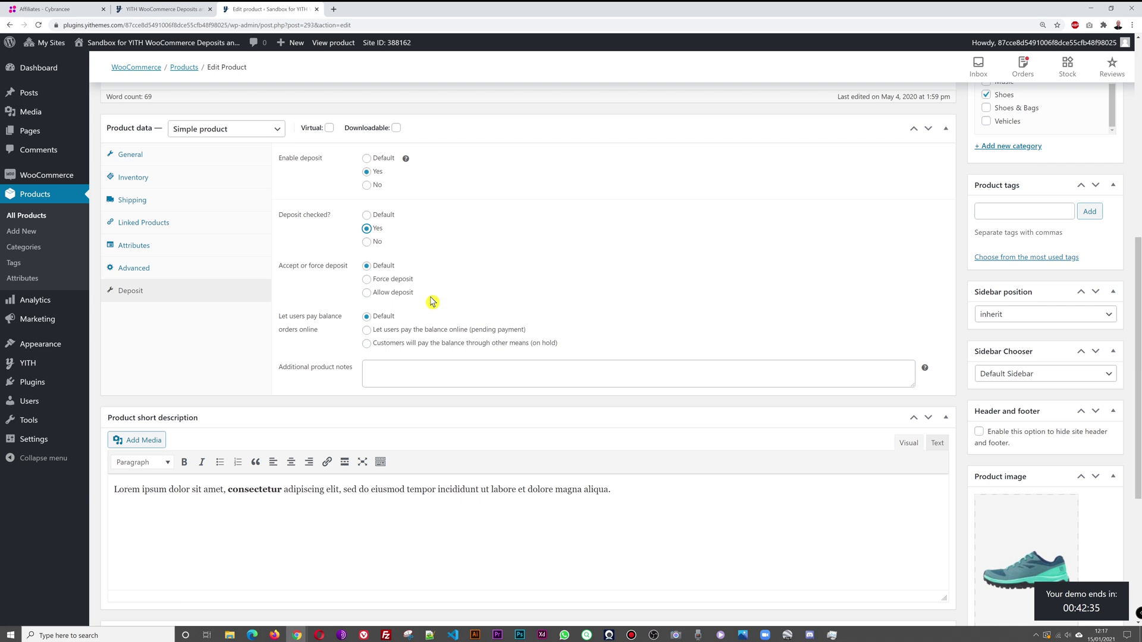
{"action": "left_click", "coordinate": [366, 293]}
{"action": "left_click", "coordinate": [366, 280]}
{"action": "left_click", "coordinate": [367, 330]}
{"action": "left_click", "coordinate": [366, 344]}
{"action": "scroll", "coordinate": [722, 318], "scroll_direction": "up", "scroll_amount": 5}
Update Hiking shoes and preview its storefront page showing the required $10.50 deposit
{"action": "left_click", "coordinate": [1098, 267]}
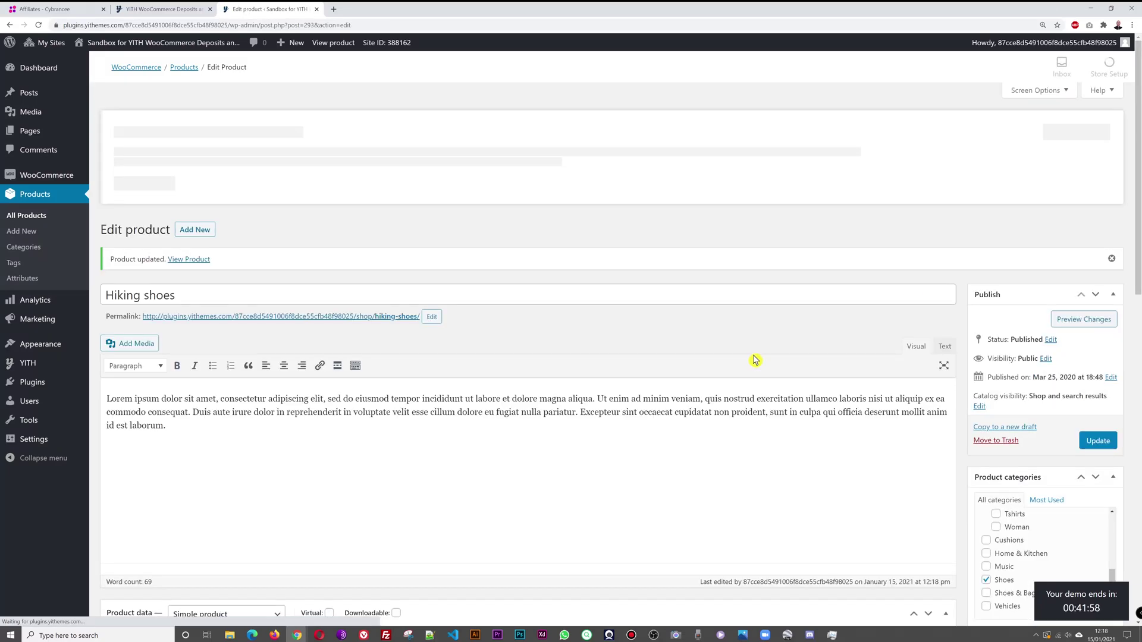
{"action": "right_click", "coordinate": [1073, 323]}
{"action": "left_click", "coordinate": [1065, 331]}
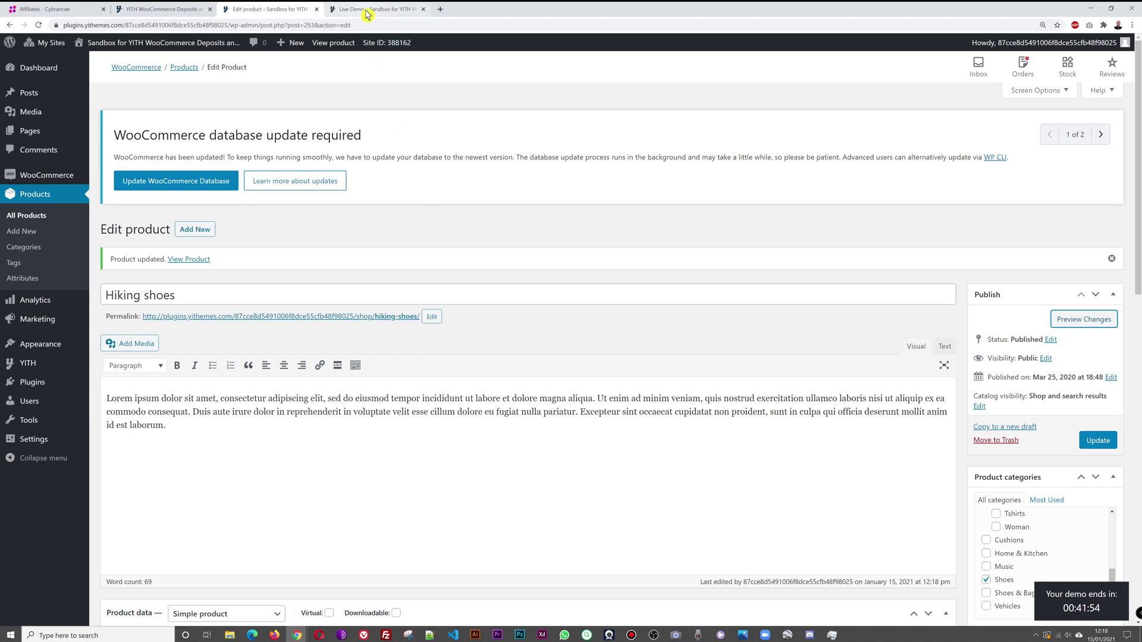
{"action": "left_click", "coordinate": [366, 10]}
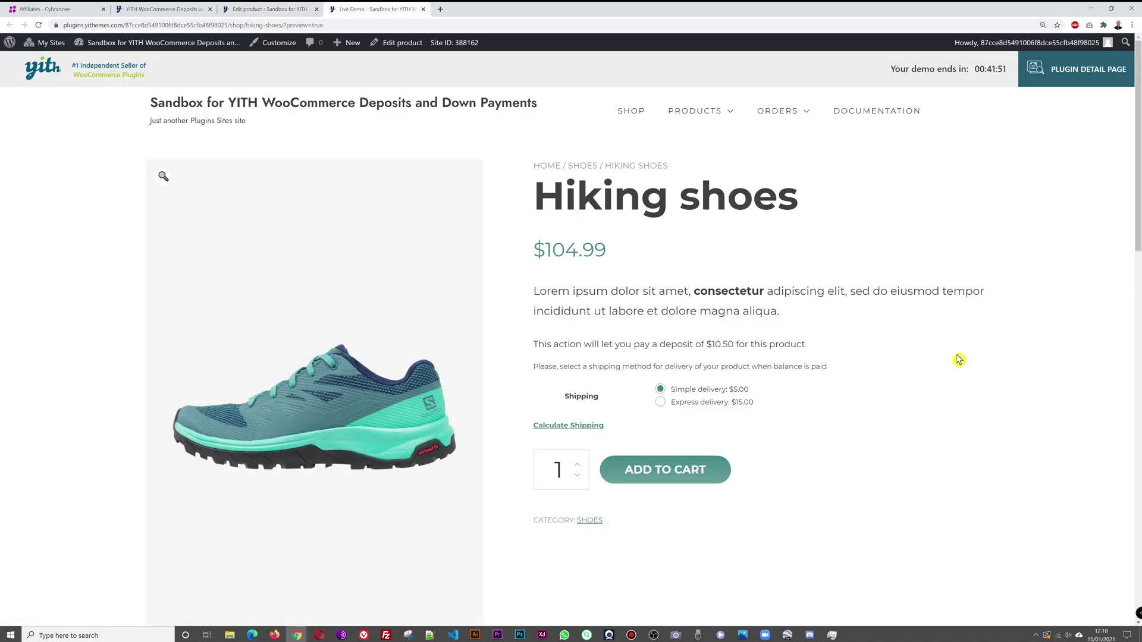
{"action": "scroll", "coordinate": [958, 359], "scroll_direction": "down", "scroll_amount": 1}
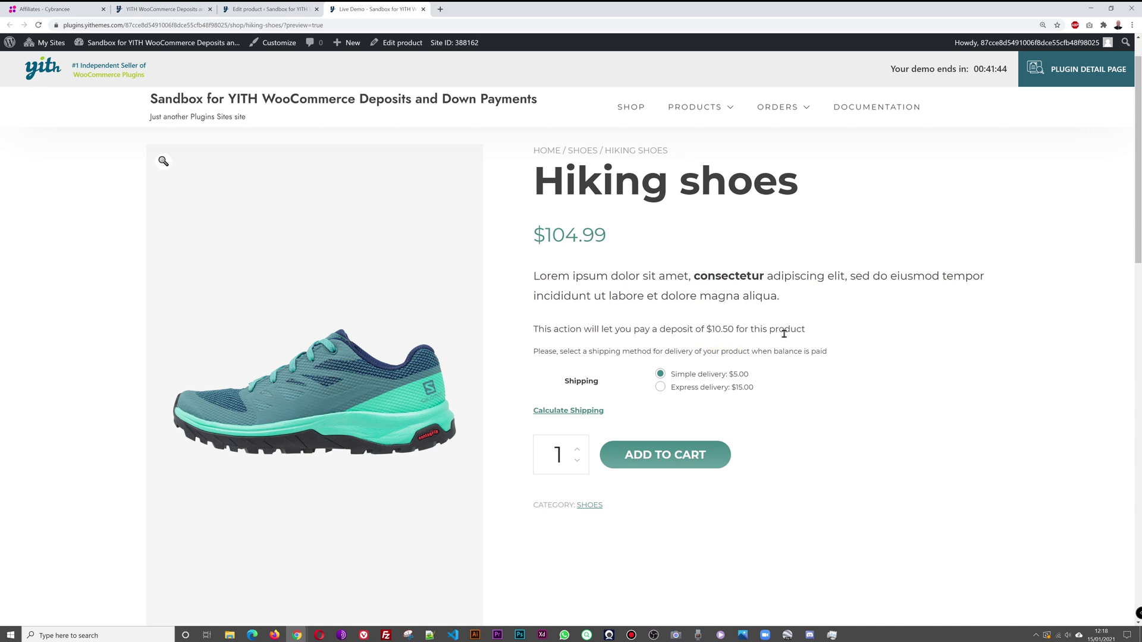
{"action": "scroll", "coordinate": [932, 327], "scroll_direction": "down", "scroll_amount": 1}
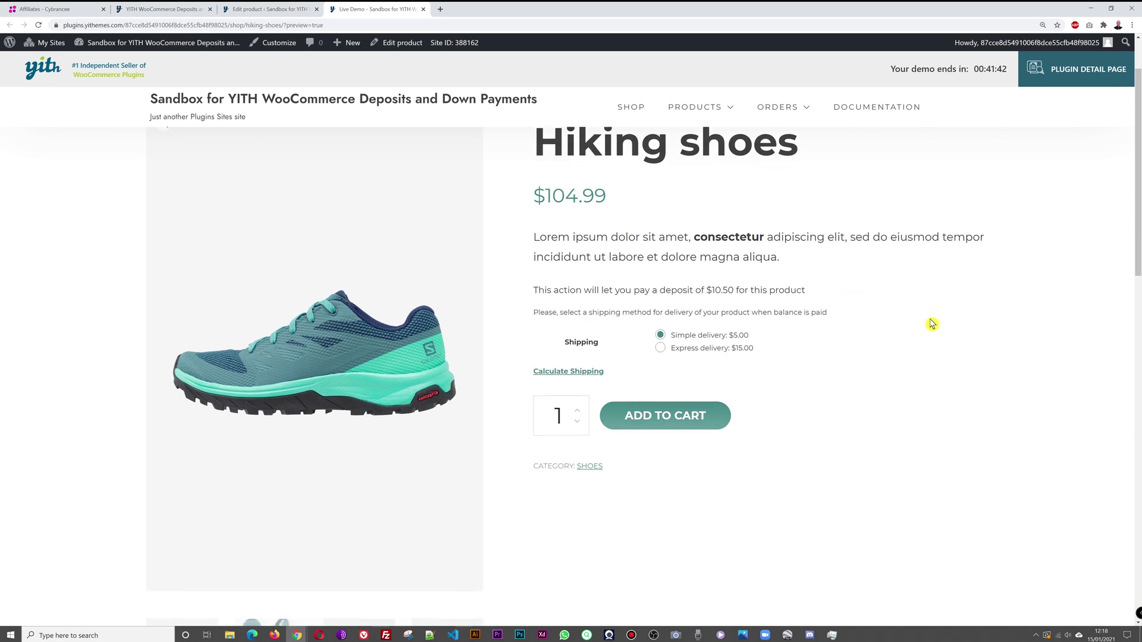
{"action": "scroll", "coordinate": [928, 319], "scroll_direction": "up", "scroll_amount": 2}
Change the Hiking shoes deposit from forced to 'Allow deposit'
{"action": "left_click", "coordinate": [276, 13]}
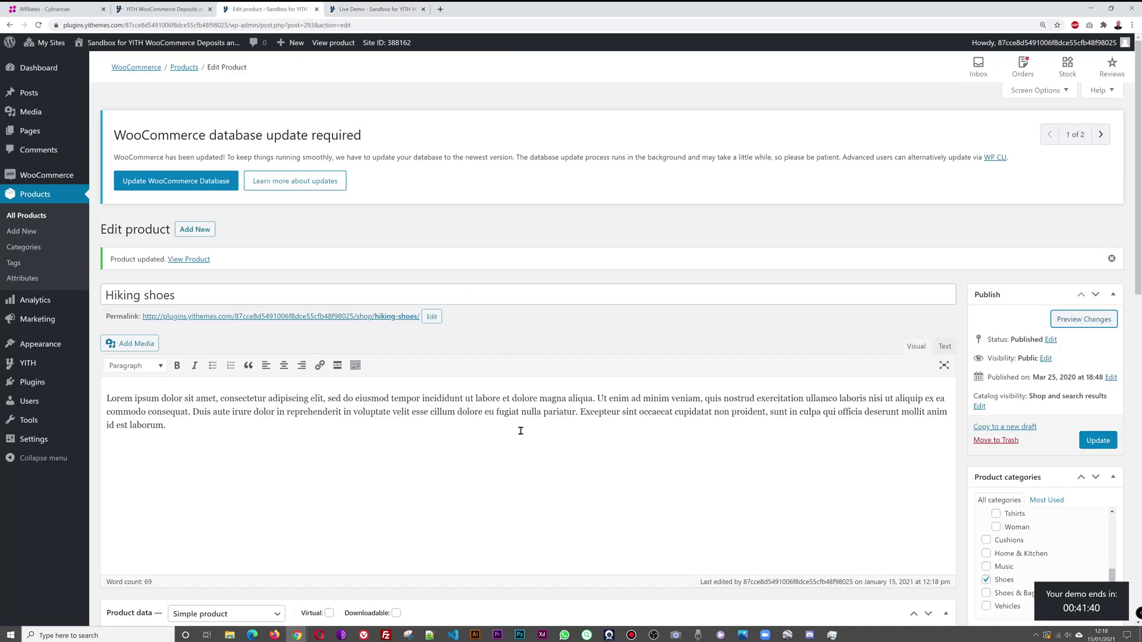
{"action": "scroll", "coordinate": [535, 427], "scroll_direction": "down", "scroll_amount": 6}
{"action": "left_click", "coordinate": [147, 469]}
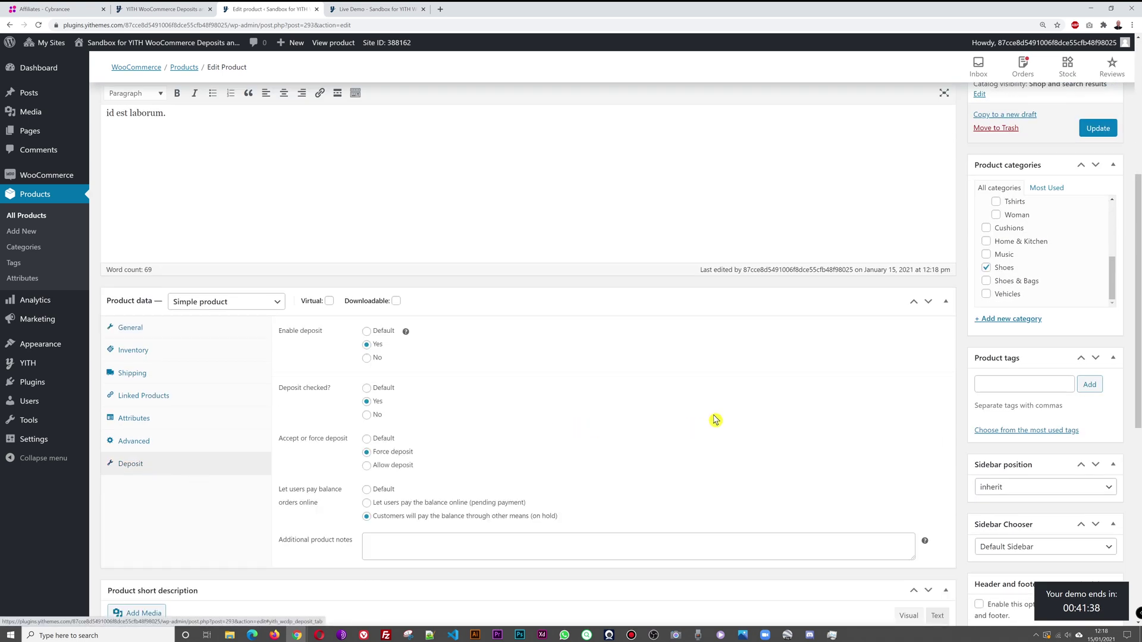
{"action": "scroll", "coordinate": [730, 416], "scroll_direction": "down", "scroll_amount": 1}
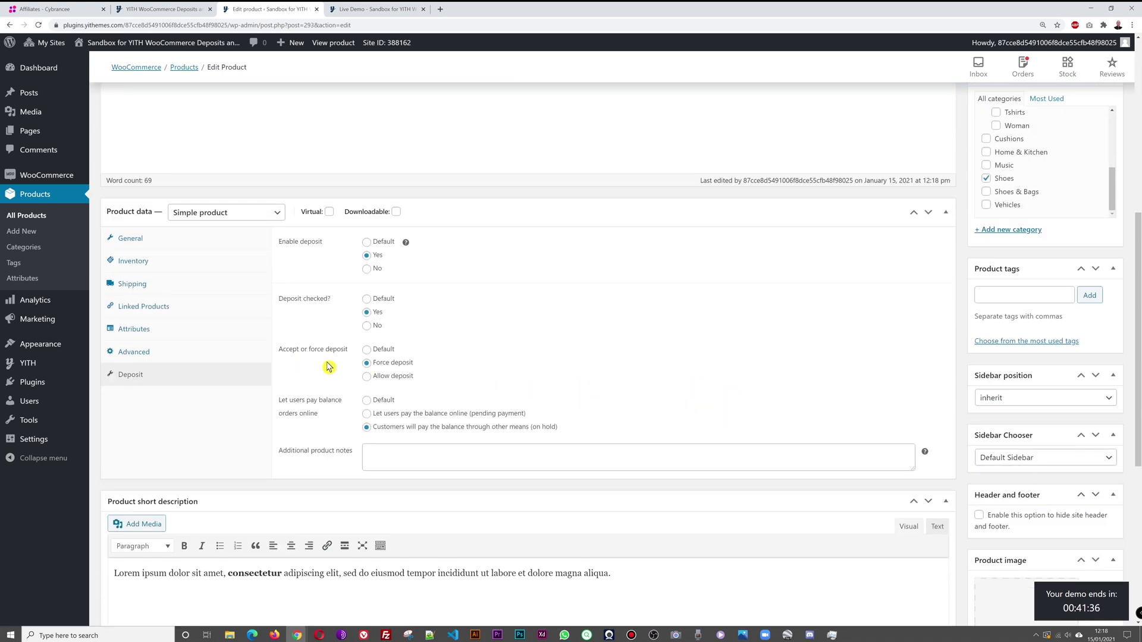
{"action": "left_click", "coordinate": [366, 377]}
{"action": "scroll", "coordinate": [836, 413], "scroll_direction": "up", "scroll_amount": 5}
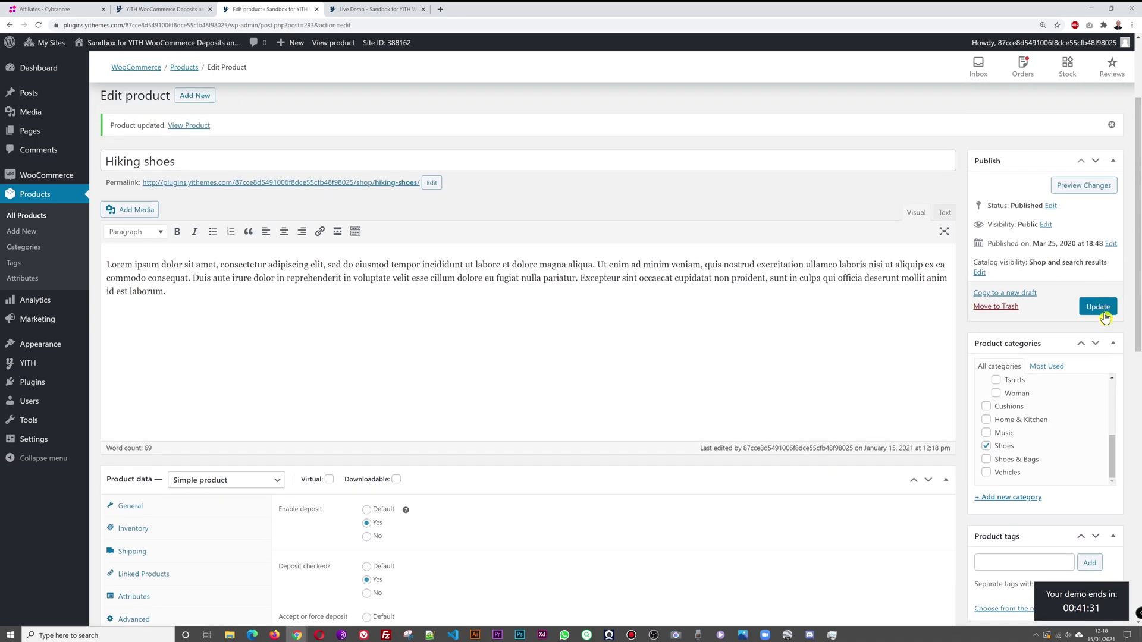
Update the product and reload its storefront page, selecting Pay Full Amount ($104.99)
{"action": "left_click", "coordinate": [1097, 308]}
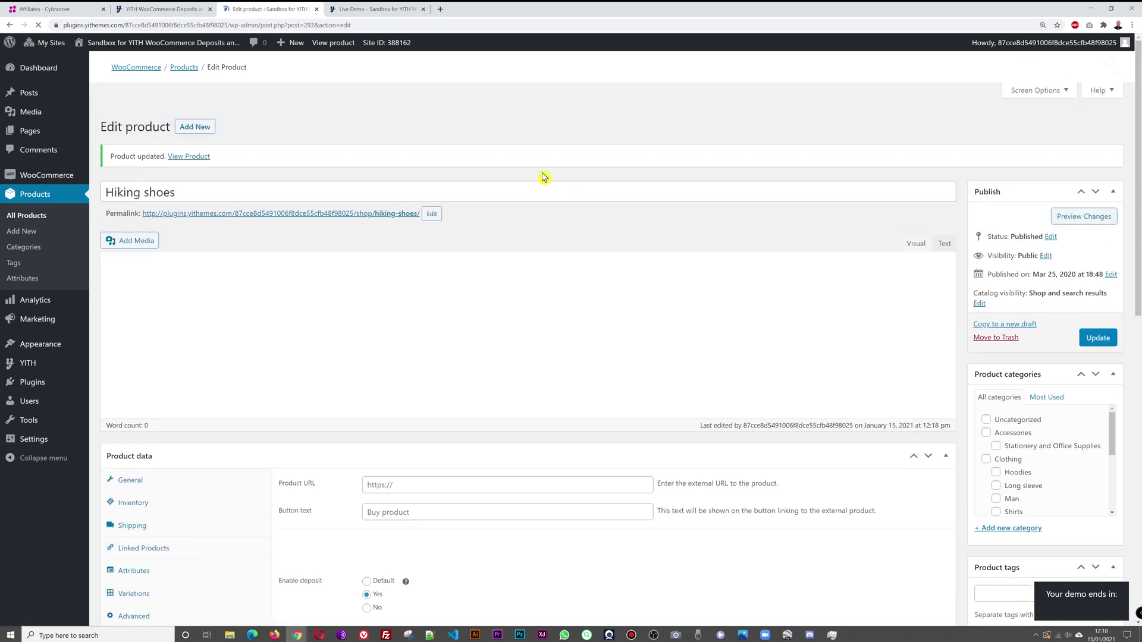
{"action": "left_click", "coordinate": [368, 10]}
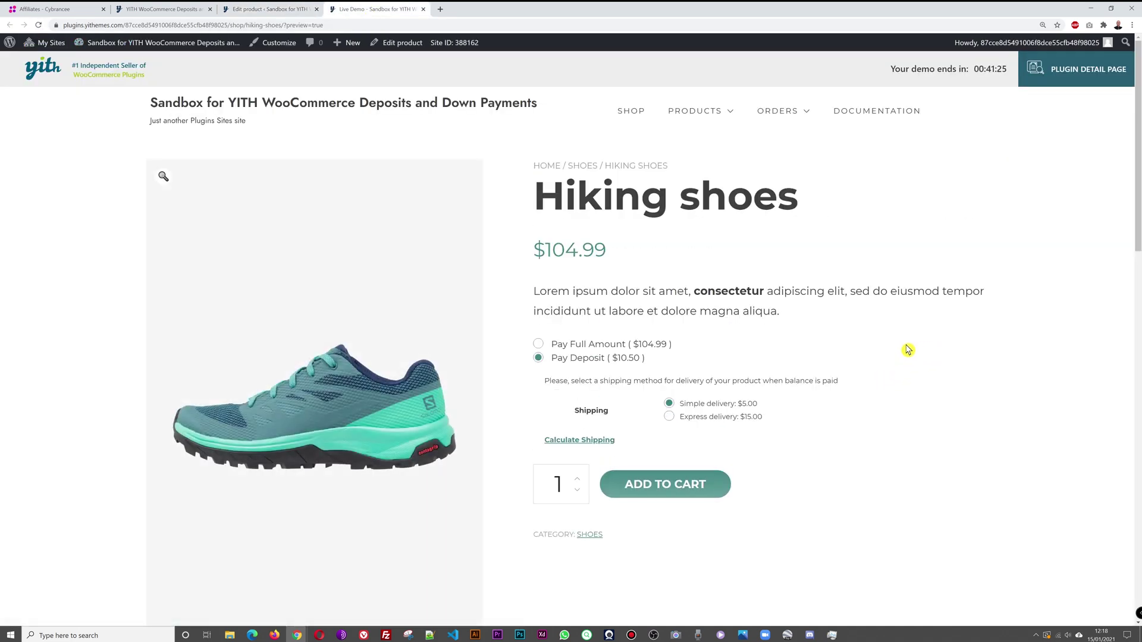
{"action": "left_click", "coordinate": [538, 344]}
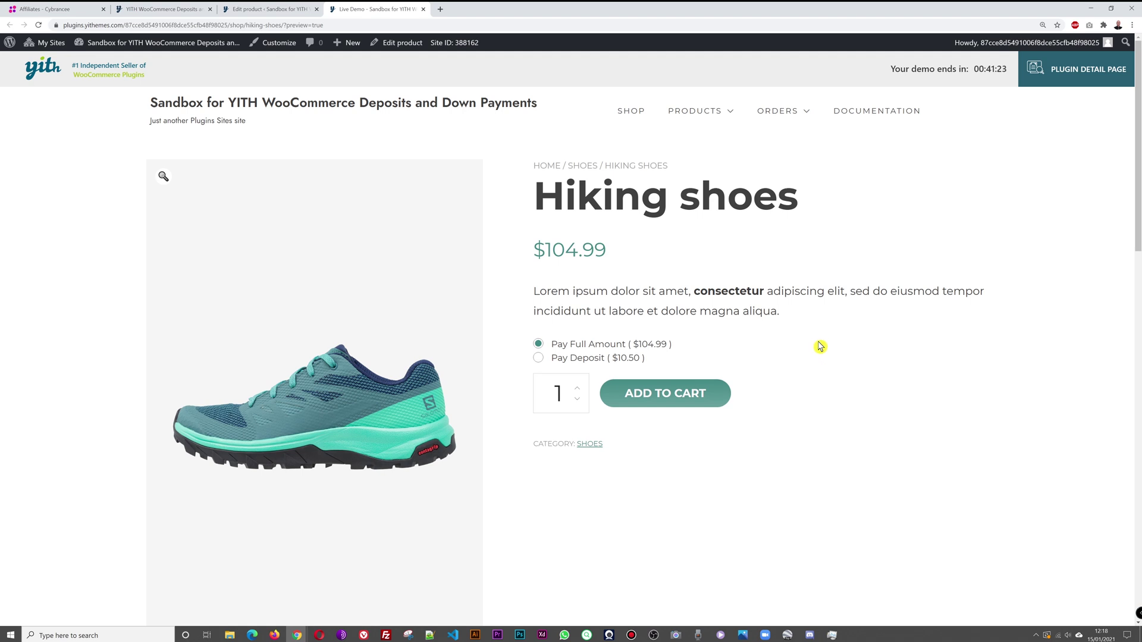
Toggle Hiking shoes between Pay Full Amount and Pay Deposit, ending on the $10.50 deposit
{"action": "left_click", "coordinate": [567, 356]}
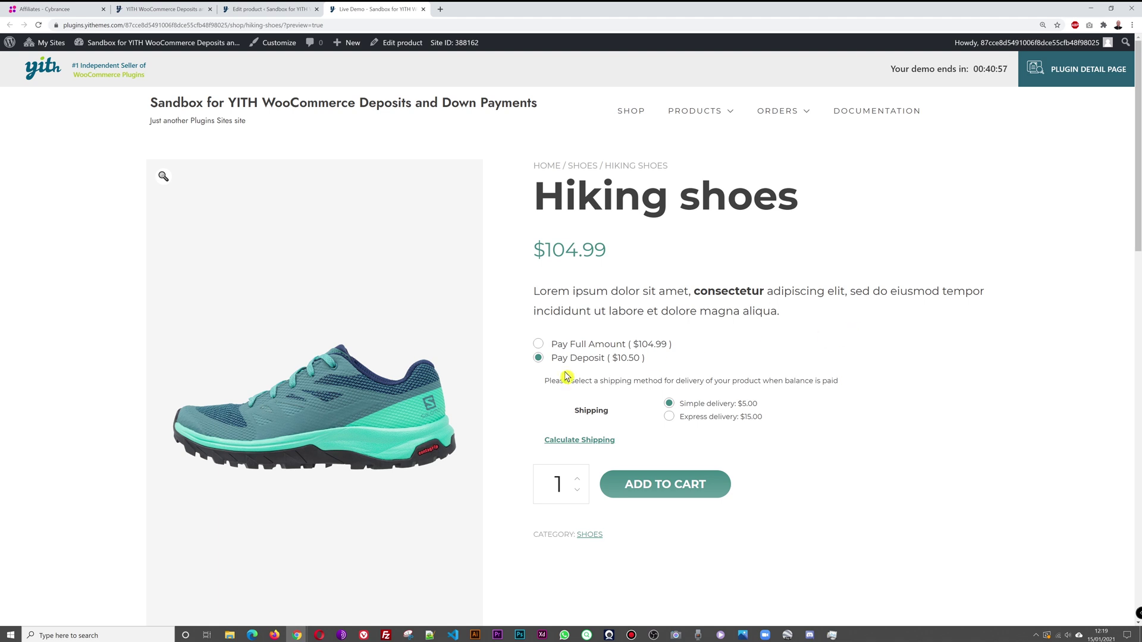
{"action": "left_click", "coordinate": [548, 346]}
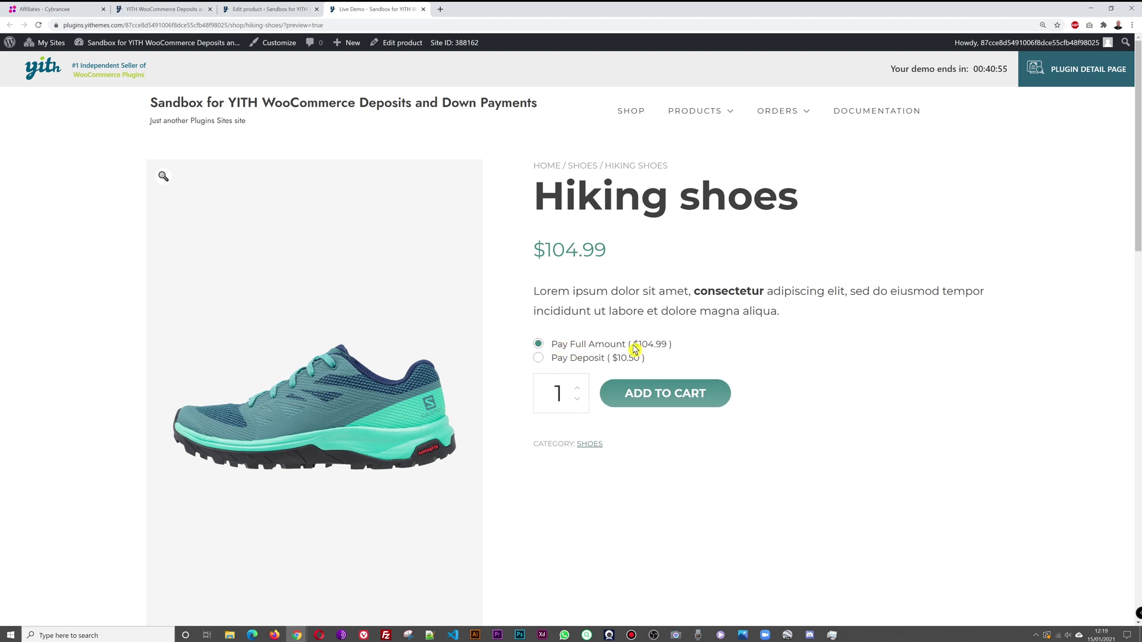
{"action": "left_click", "coordinate": [541, 358]}
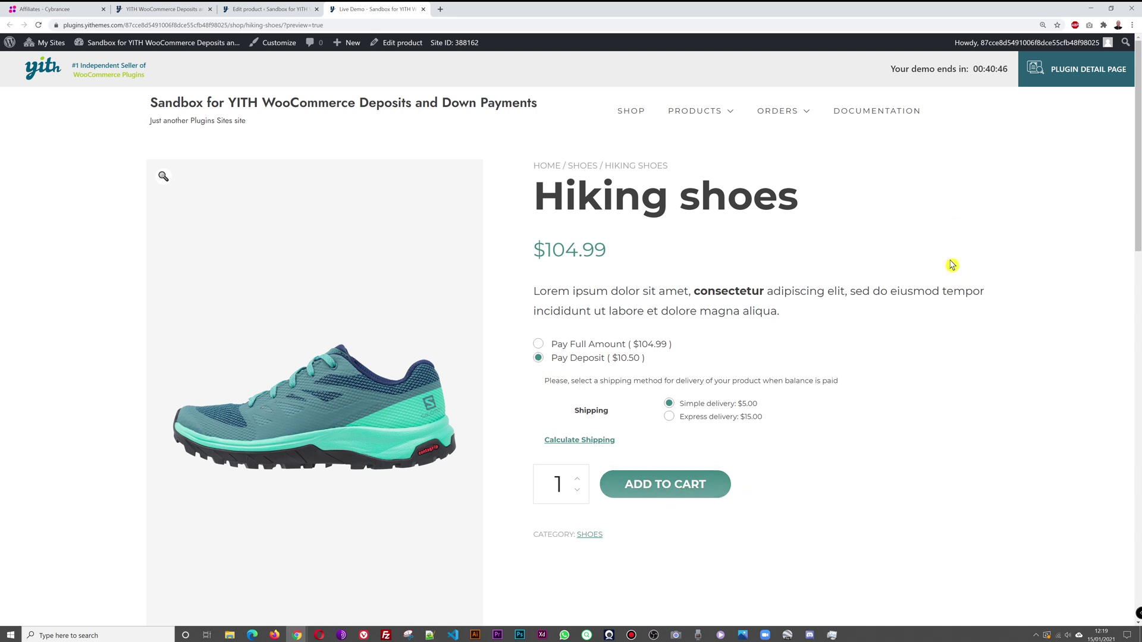
Revisit the product edit page, then toggle Hiking shoes between full amount and deposit on the storefront
{"action": "left_click", "coordinate": [279, 9]}
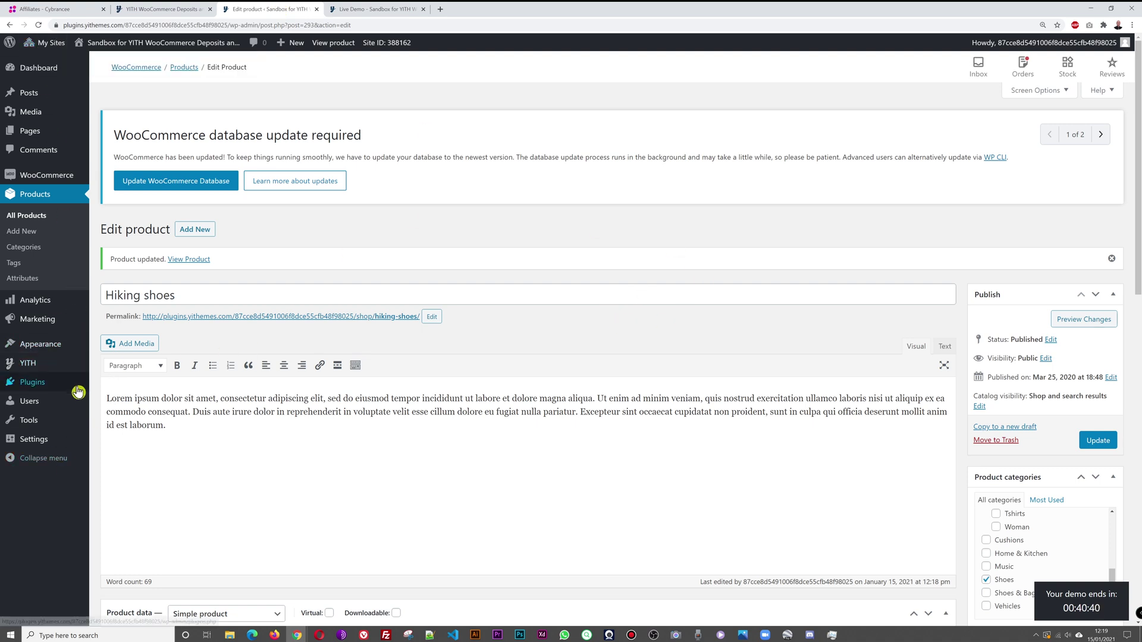
{"action": "mouse_move", "coordinate": [30, 363]}
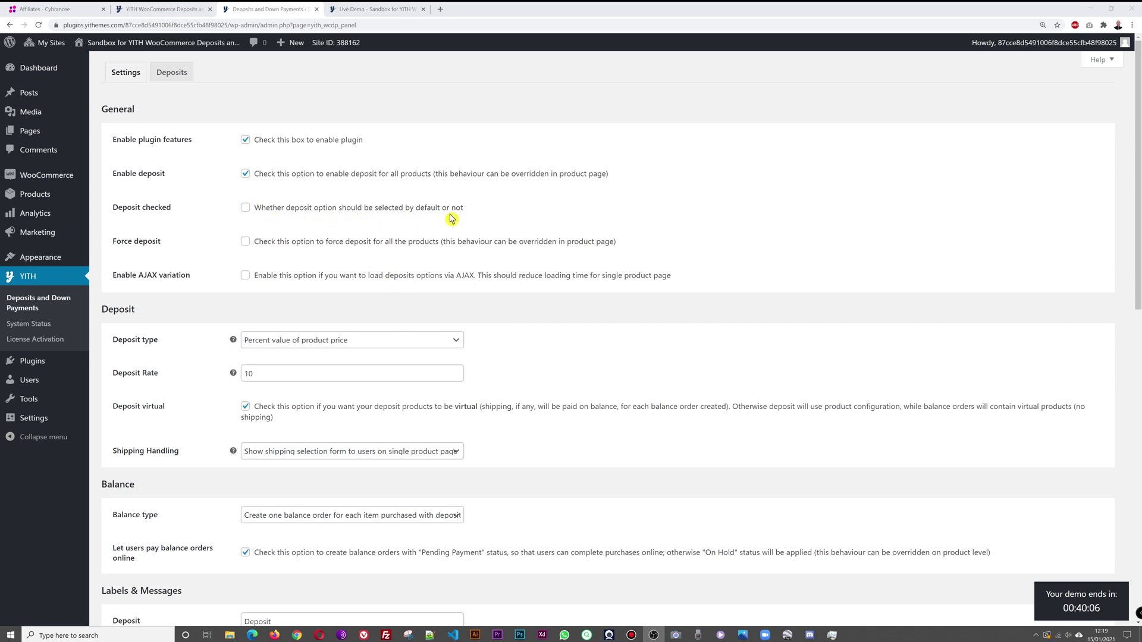
{"action": "left_click", "coordinate": [371, 9]}
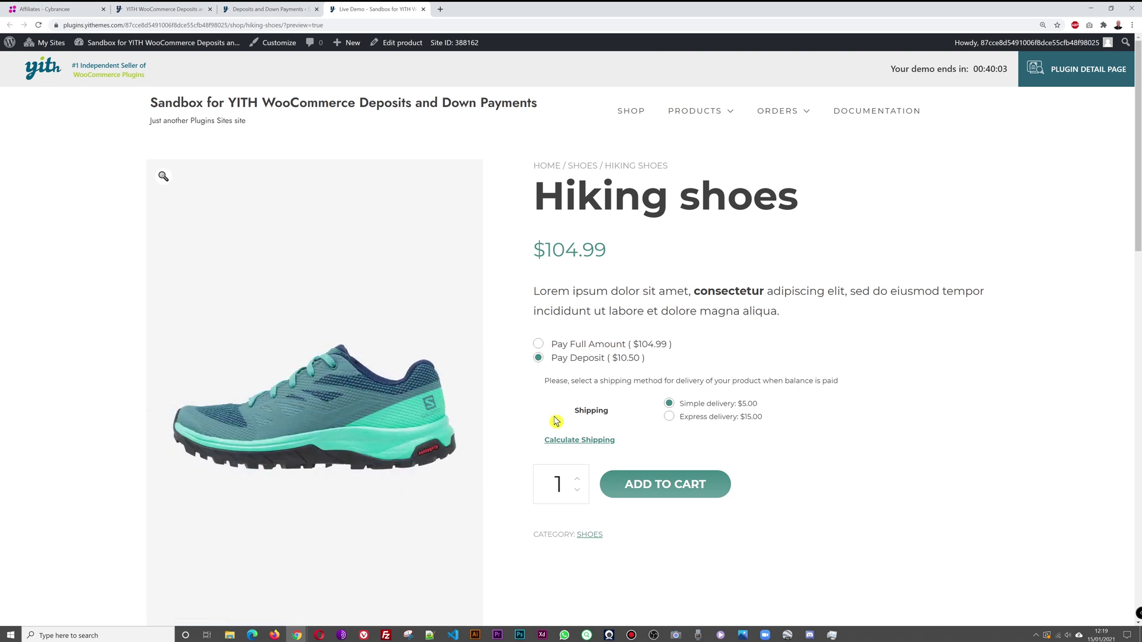
{"action": "left_click", "coordinate": [538, 344]}
{"action": "left_click", "coordinate": [538, 358]}
{"action": "left_click", "coordinate": [538, 345]}
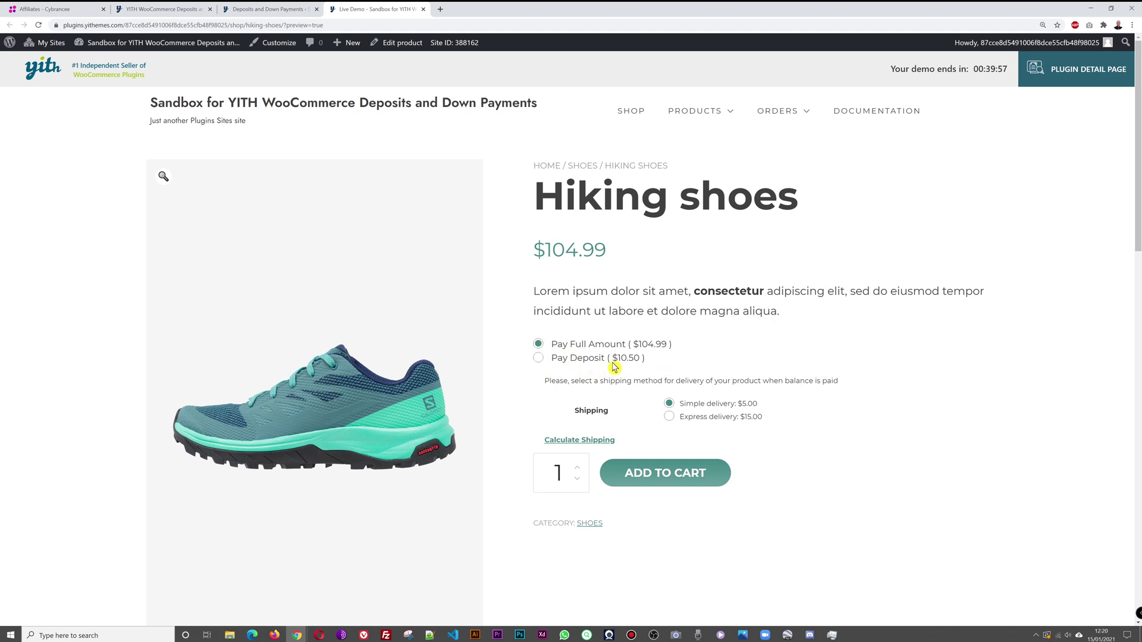
Select Pay Deposit on the storefront Hiking shoes page, then return to the Deposits settings
{"action": "left_click", "coordinate": [268, 9]}
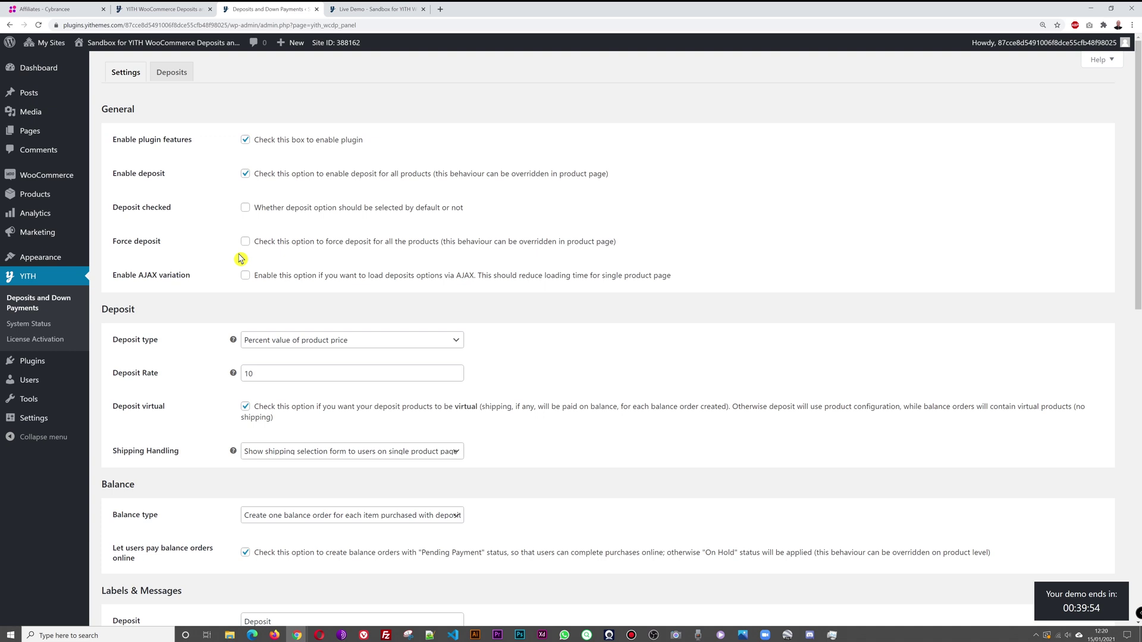
{"action": "left_click", "coordinate": [380, 9]}
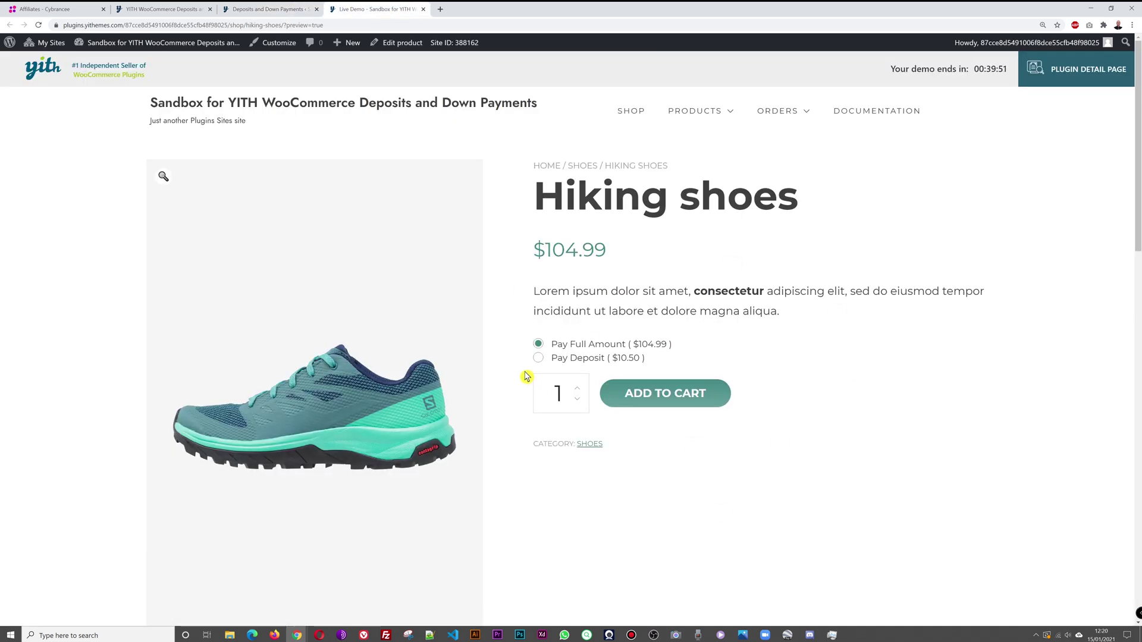
{"action": "left_click", "coordinate": [538, 359]}
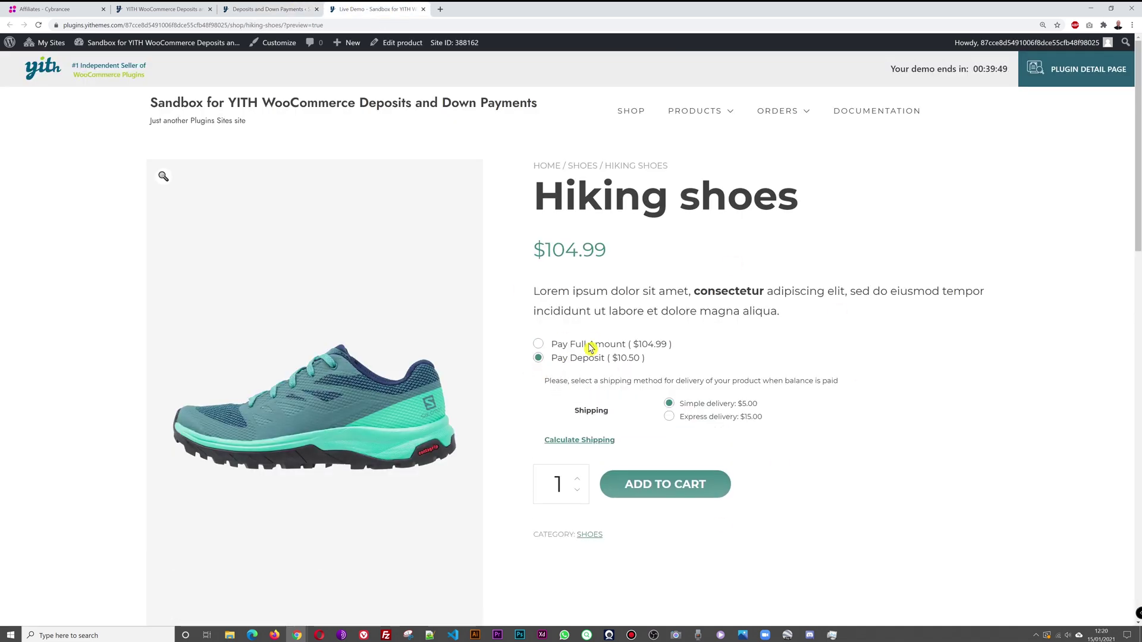
{"action": "left_click", "coordinate": [267, 9]}
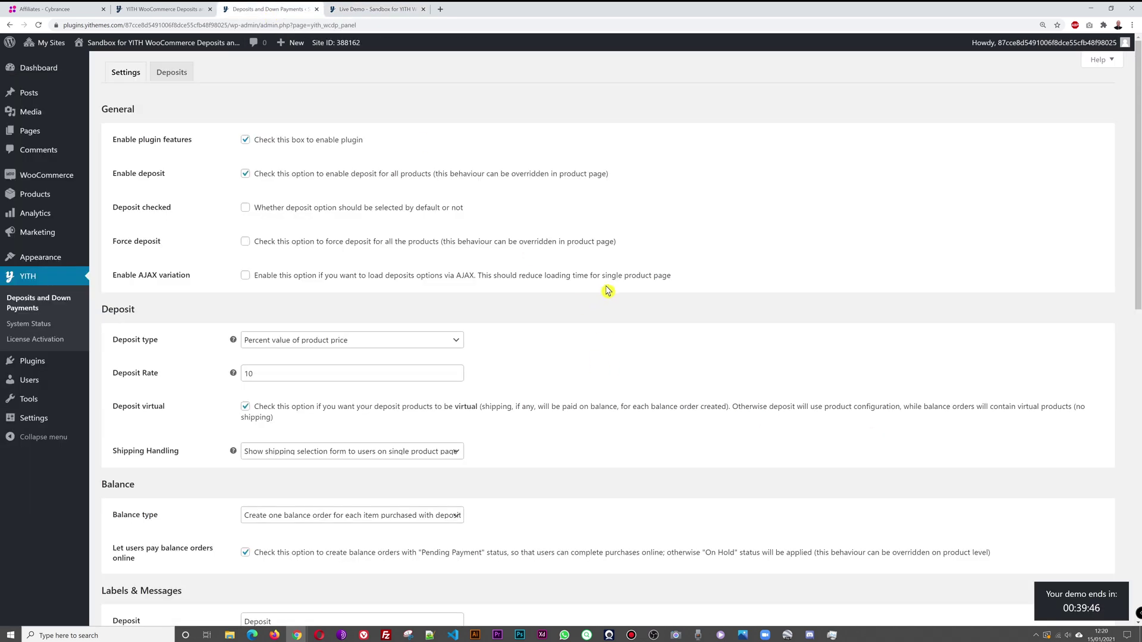
Switch the default Deposit type from percentage to Fixed amount, with a Deposit Amount of 5
{"action": "scroll", "coordinate": [607, 290], "scroll_direction": "down", "scroll_amount": 2}
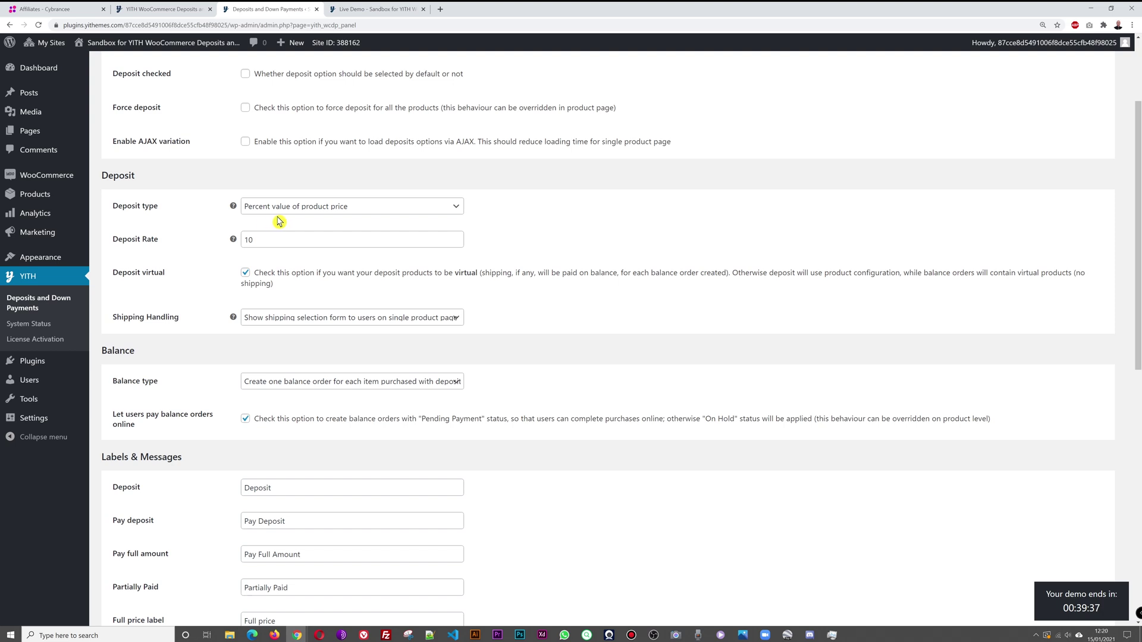
{"action": "left_click", "coordinate": [456, 208]}
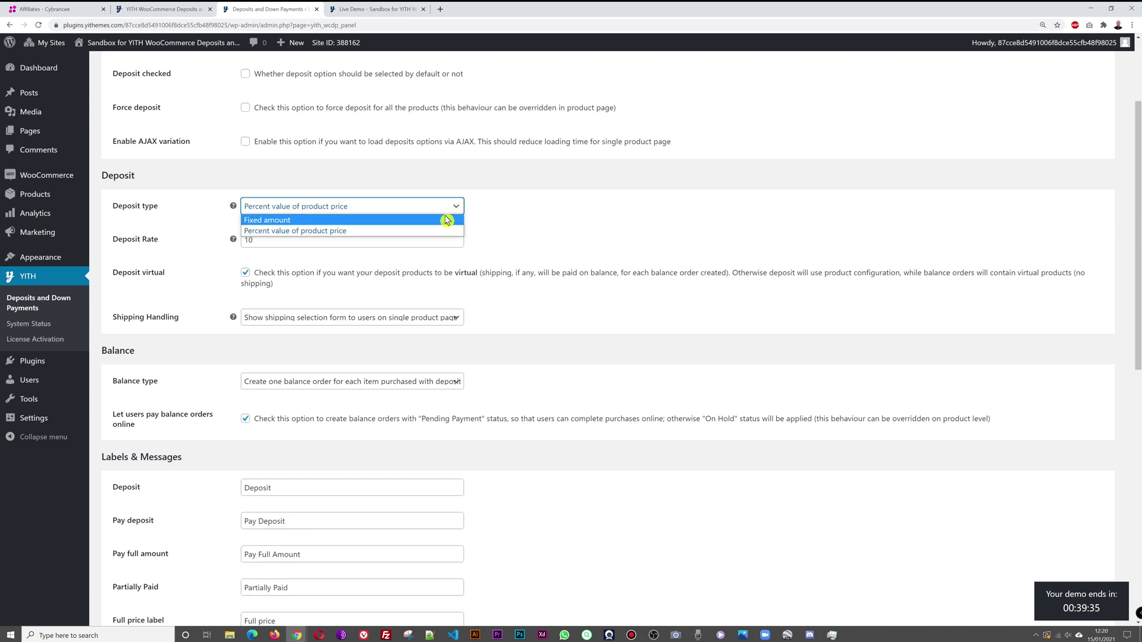
{"action": "left_click", "coordinate": [447, 220]}
{"action": "left_click", "coordinate": [436, 211]}
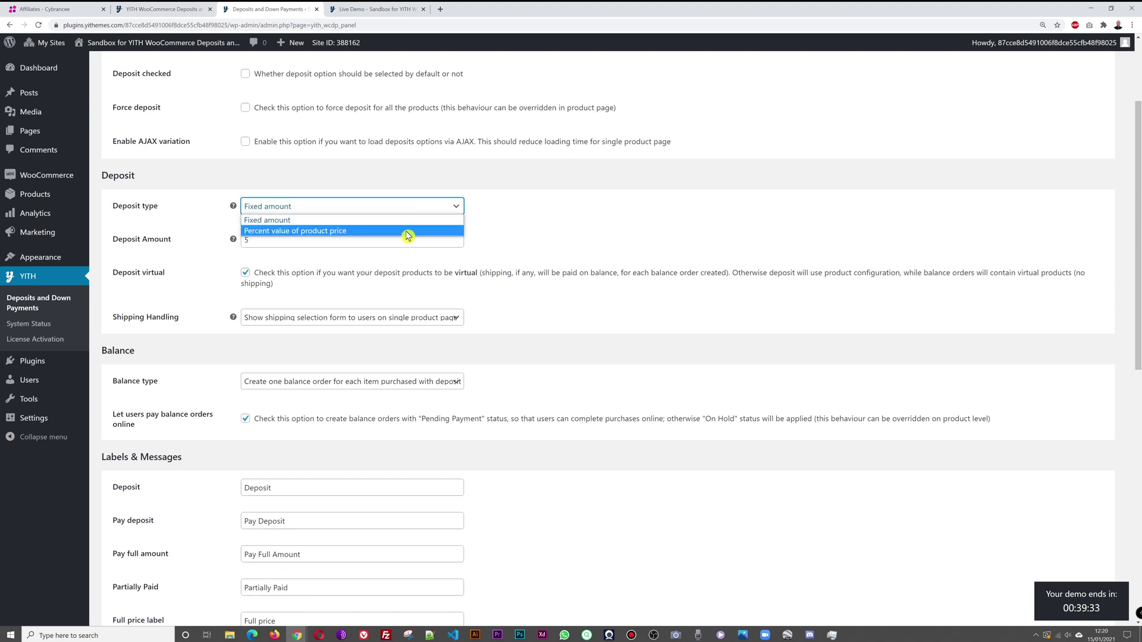
{"action": "left_click", "coordinate": [406, 231]}
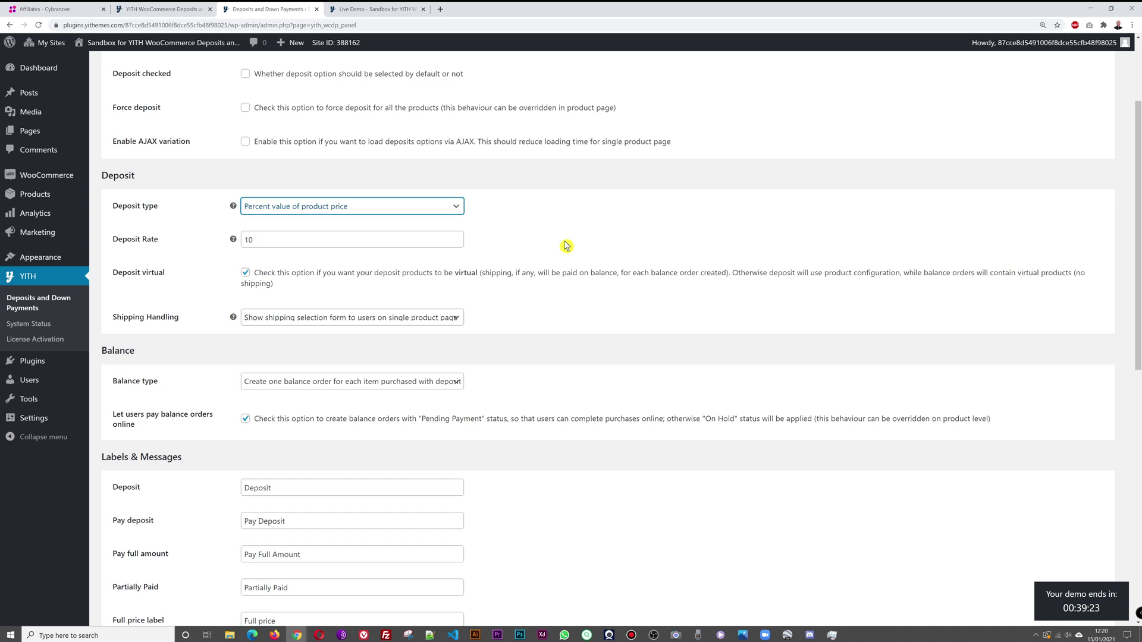
{"action": "left_click", "coordinate": [452, 207]}
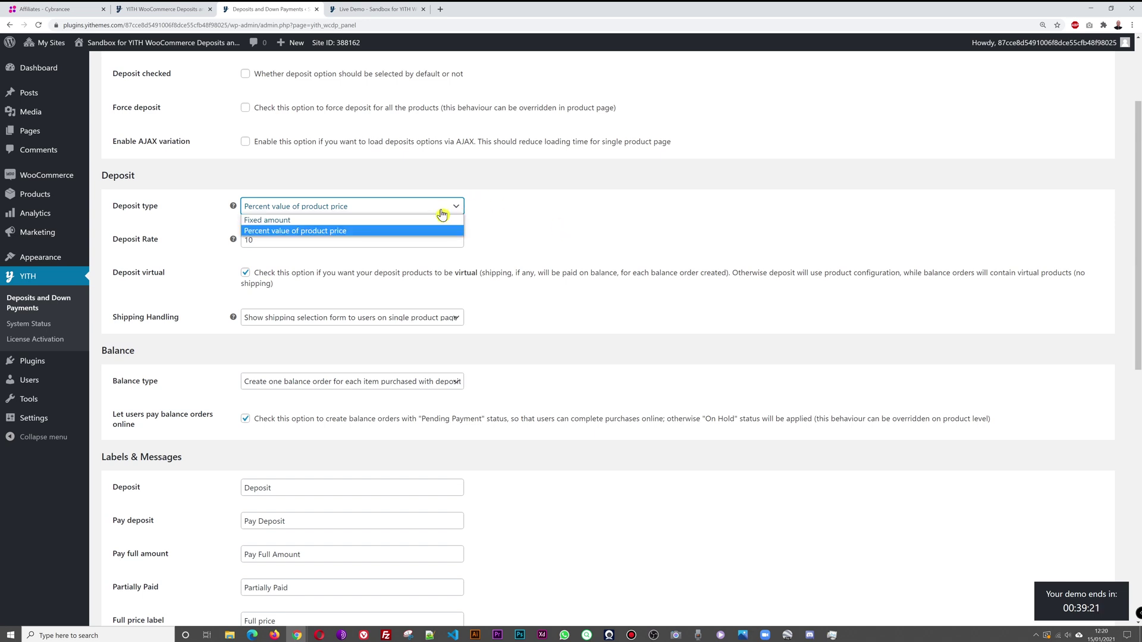
{"action": "left_click", "coordinate": [387, 221]}
{"action": "left_click", "coordinate": [562, 231]}
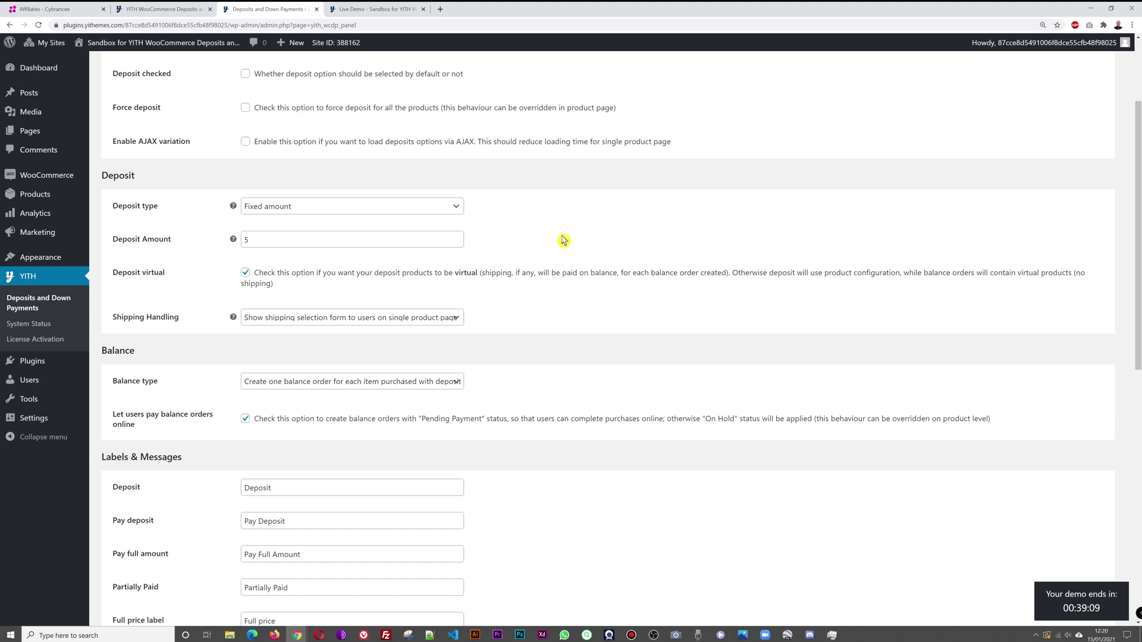
{"action": "scroll", "coordinate": [561, 240], "scroll_direction": "down", "scroll_amount": 1}
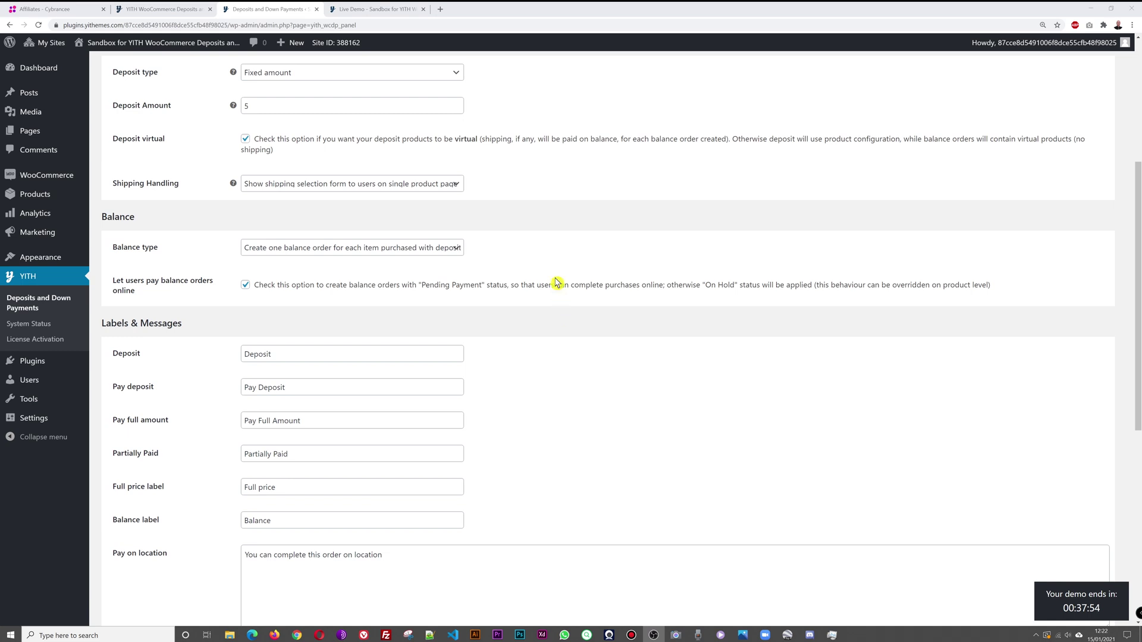
{"action": "left_click", "coordinate": [458, 250]}
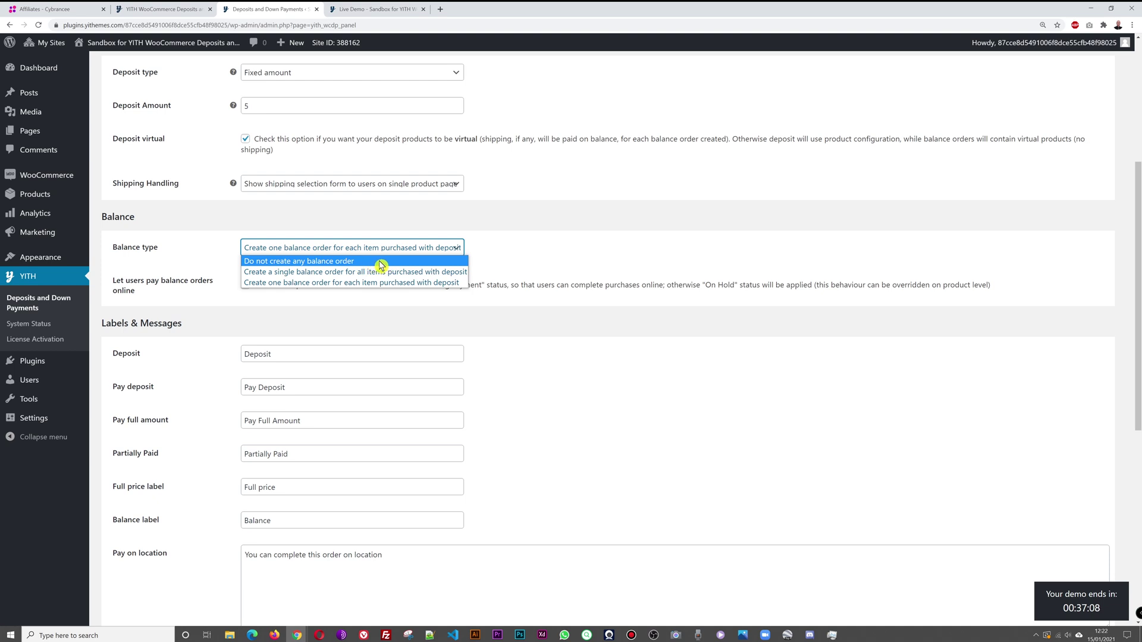
{"action": "key", "text": "Escape"}
{"action": "key", "text": "Up"}
{"action": "key", "text": "Up"}
{"action": "left_click", "coordinate": [458, 247]}
{"action": "left_click", "coordinate": [420, 283]}
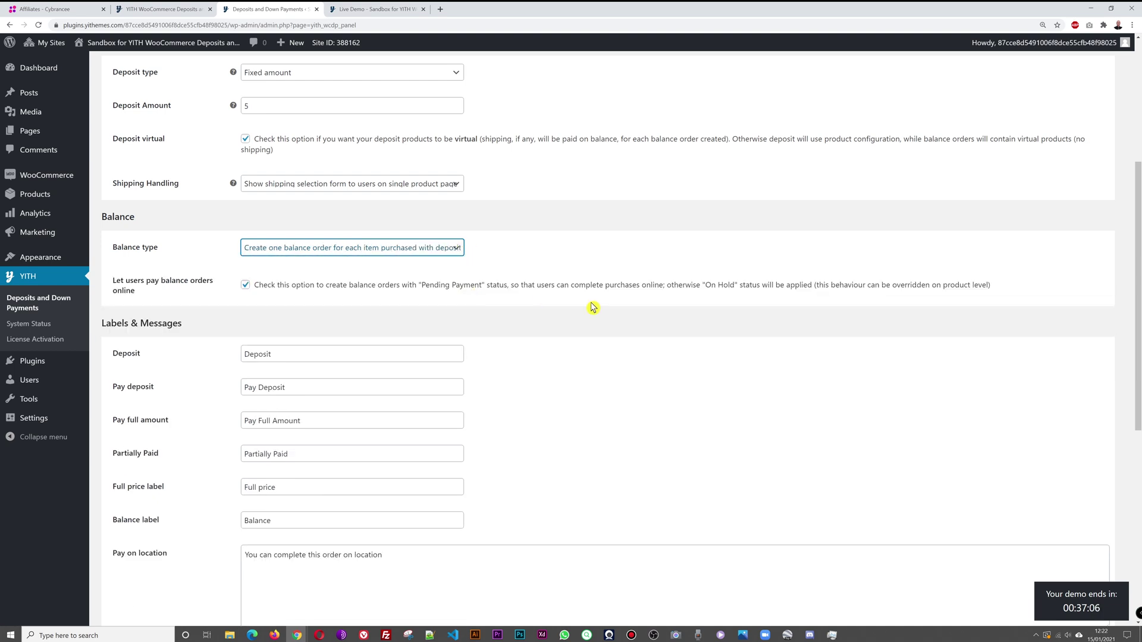
{"action": "left_click", "coordinate": [601, 360]}
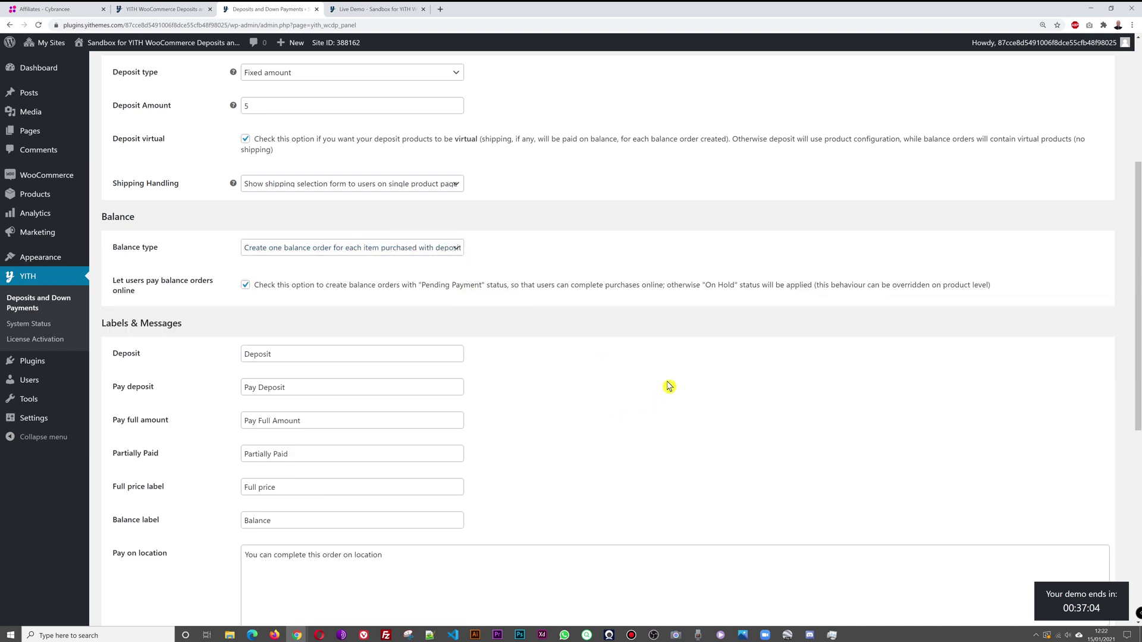
{"action": "scroll", "coordinate": [664, 387], "scroll_direction": "down", "scroll_amount": 4}
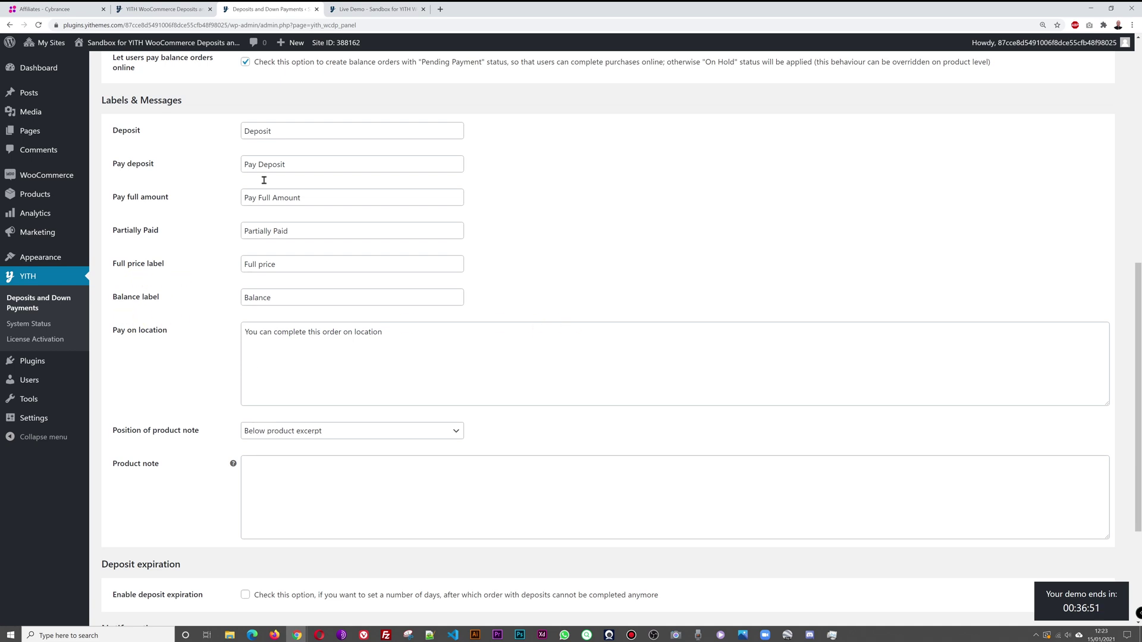
{"action": "scroll", "coordinate": [865, 437], "scroll_direction": "down", "scroll_amount": 2}
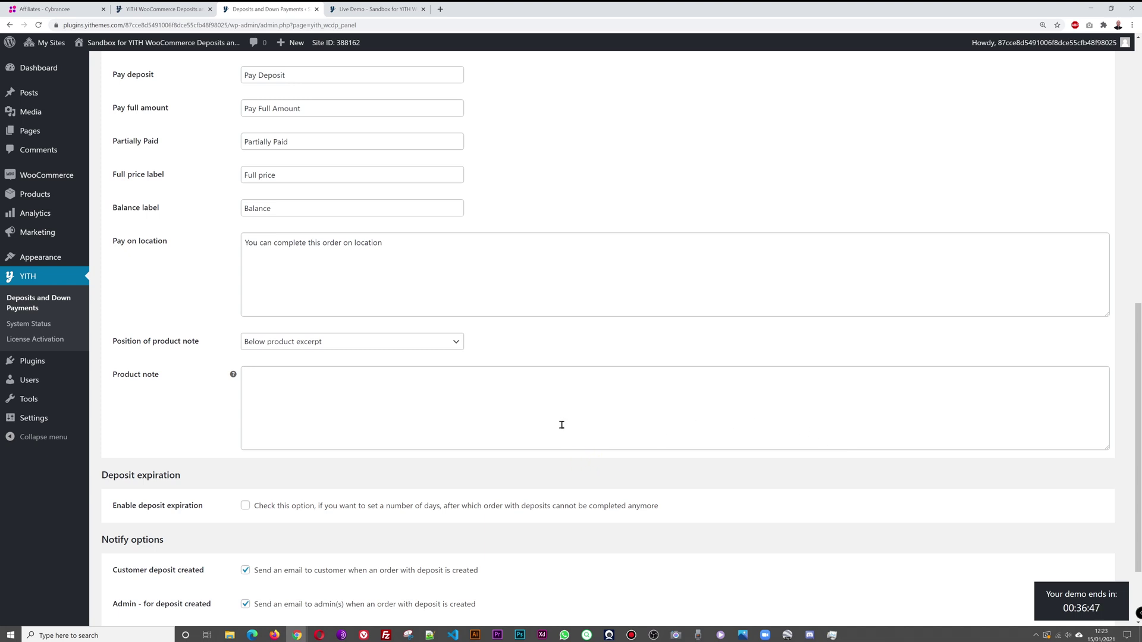
{"action": "scroll", "coordinate": [637, 439], "scroll_direction": "down", "scroll_amount": 2}
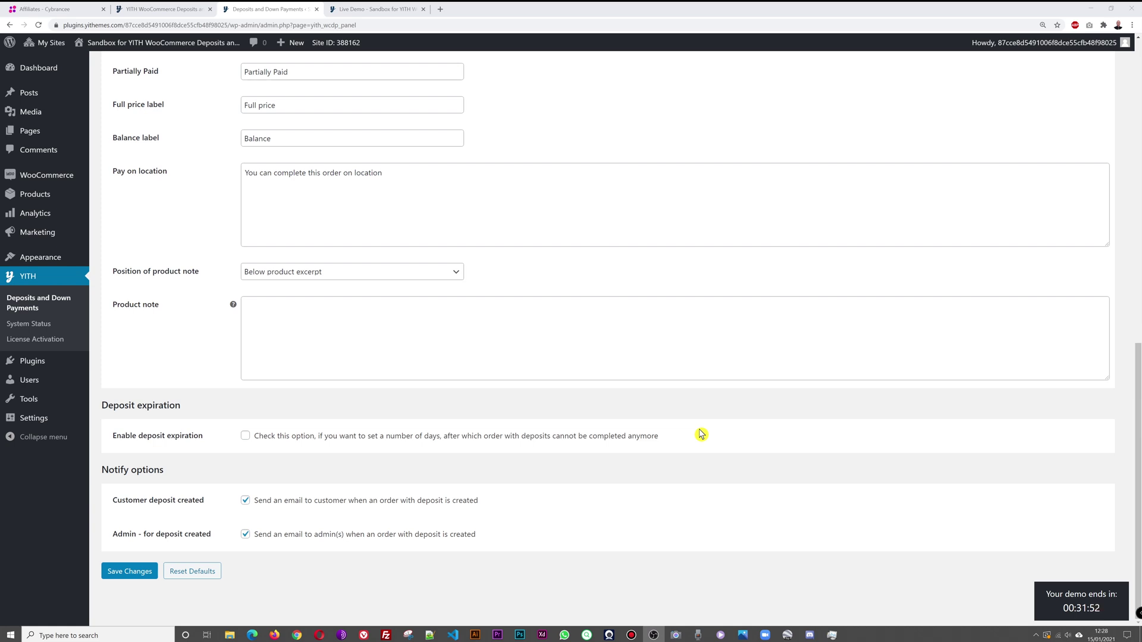
Enable deposit expiration 10 days after creation, with the fallback left as Do nothing
{"action": "left_click", "coordinate": [245, 436]}
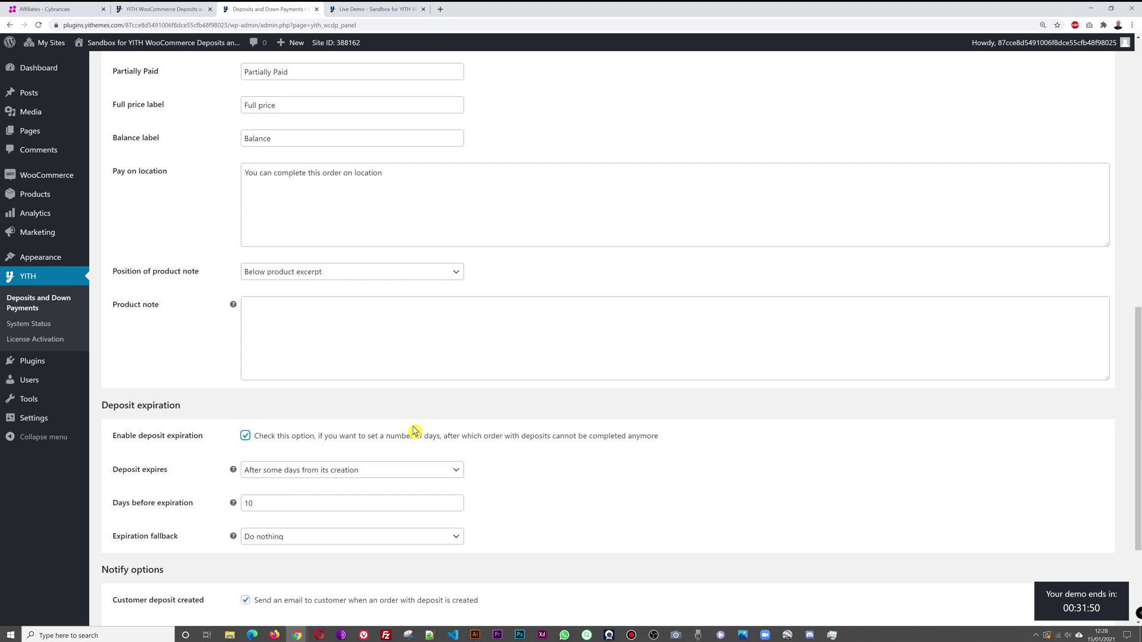
{"action": "scroll", "coordinate": [461, 418], "scroll_direction": "down", "scroll_amount": 3}
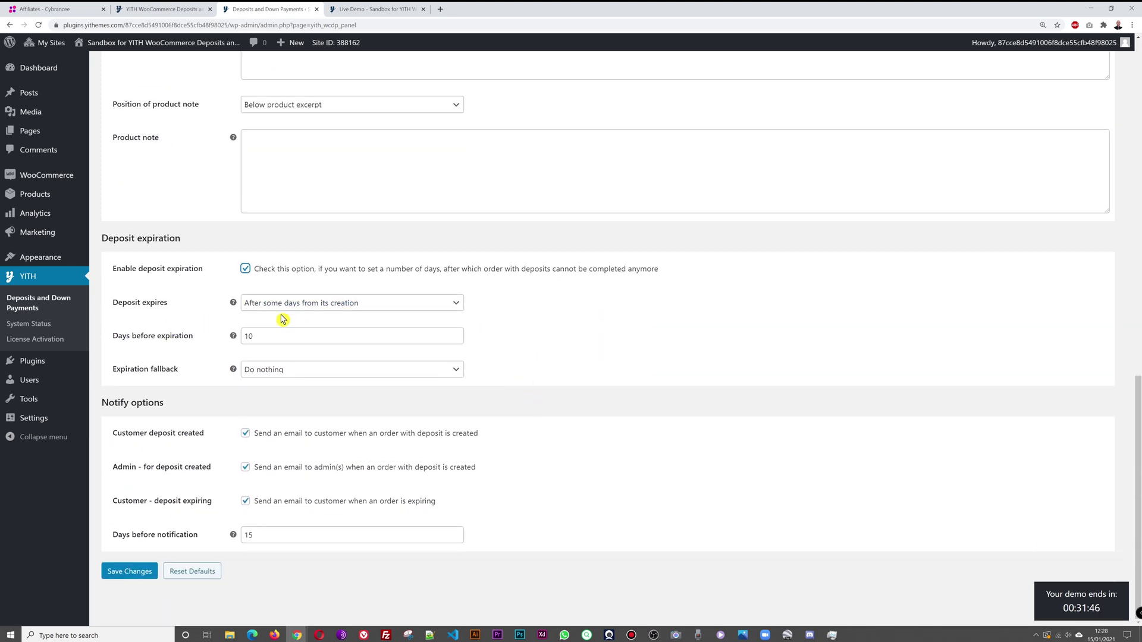
{"action": "left_click", "coordinate": [455, 305]}
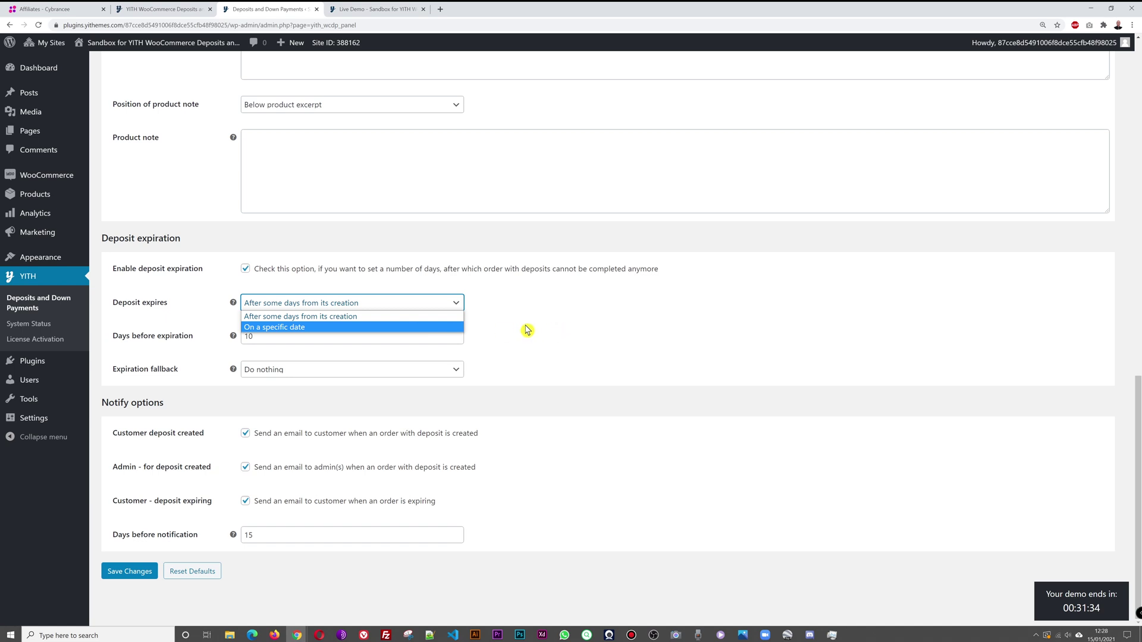
{"action": "left_click", "coordinate": [287, 317]}
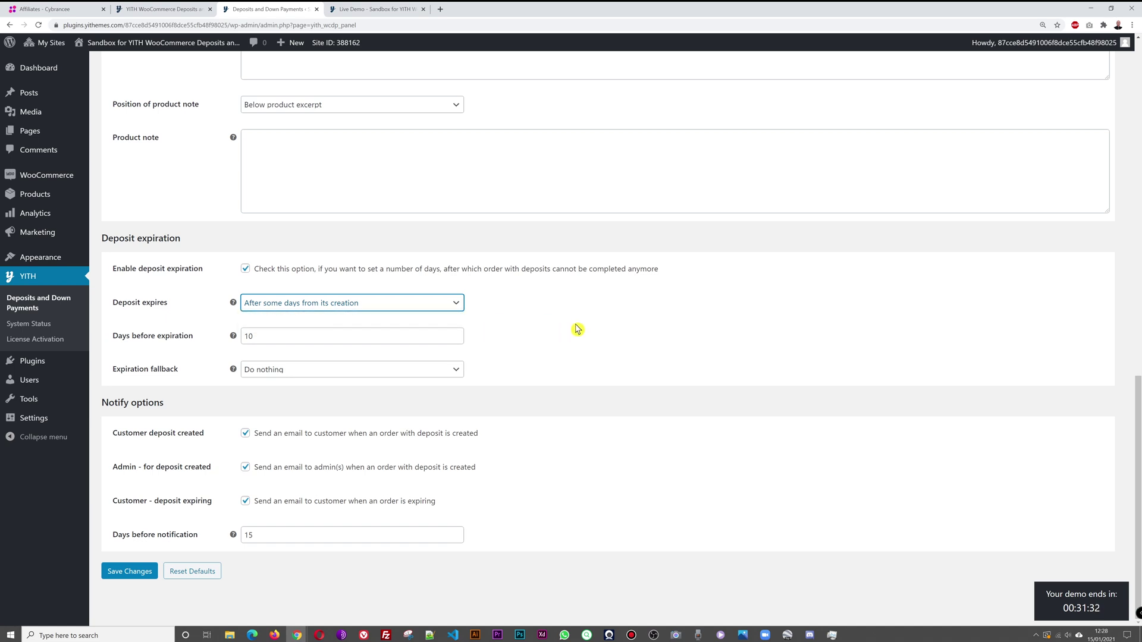
{"action": "left_click", "coordinate": [280, 337]}
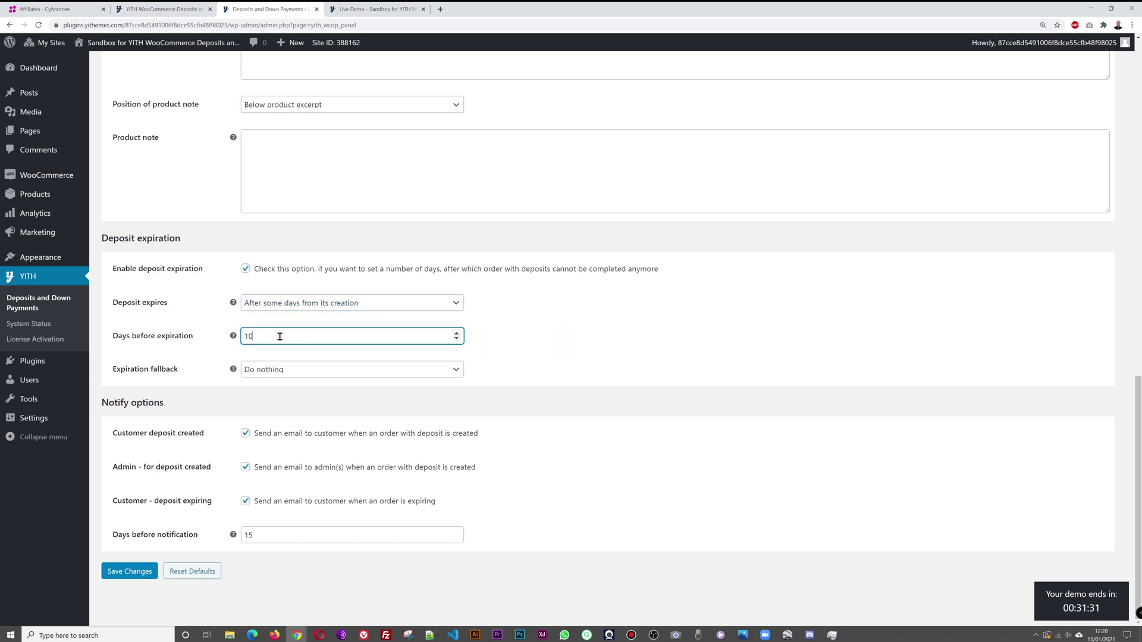
{"action": "left_click", "coordinate": [643, 342]}
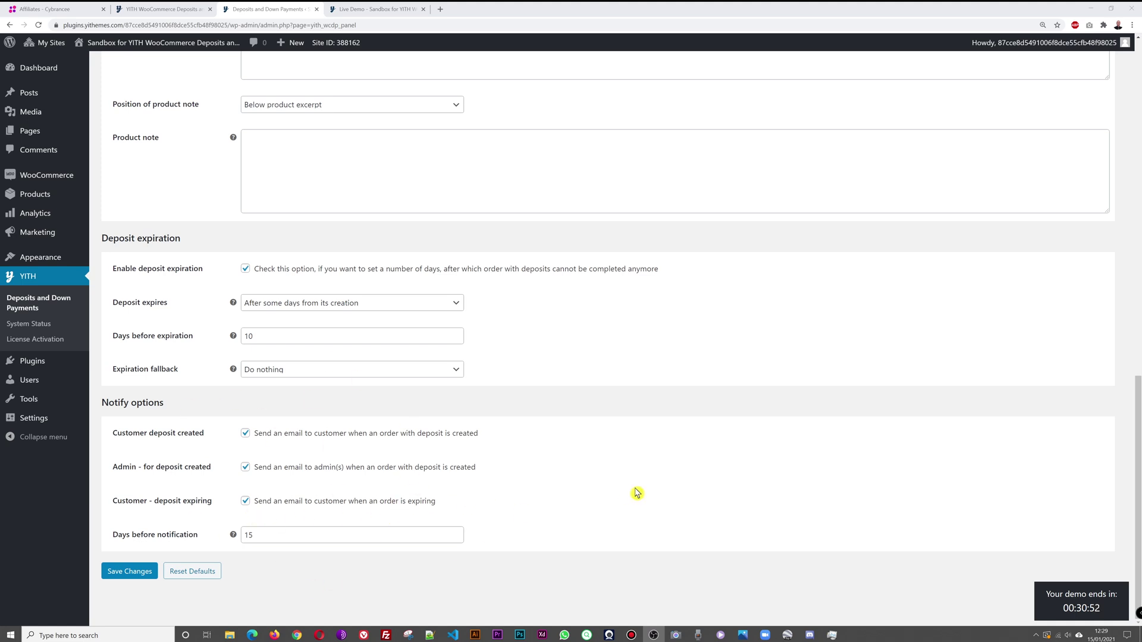
Save the deposit settings, review the Deposits rules tab, and view YITH Cushion's storefront page
{"action": "left_click", "coordinate": [132, 572]}
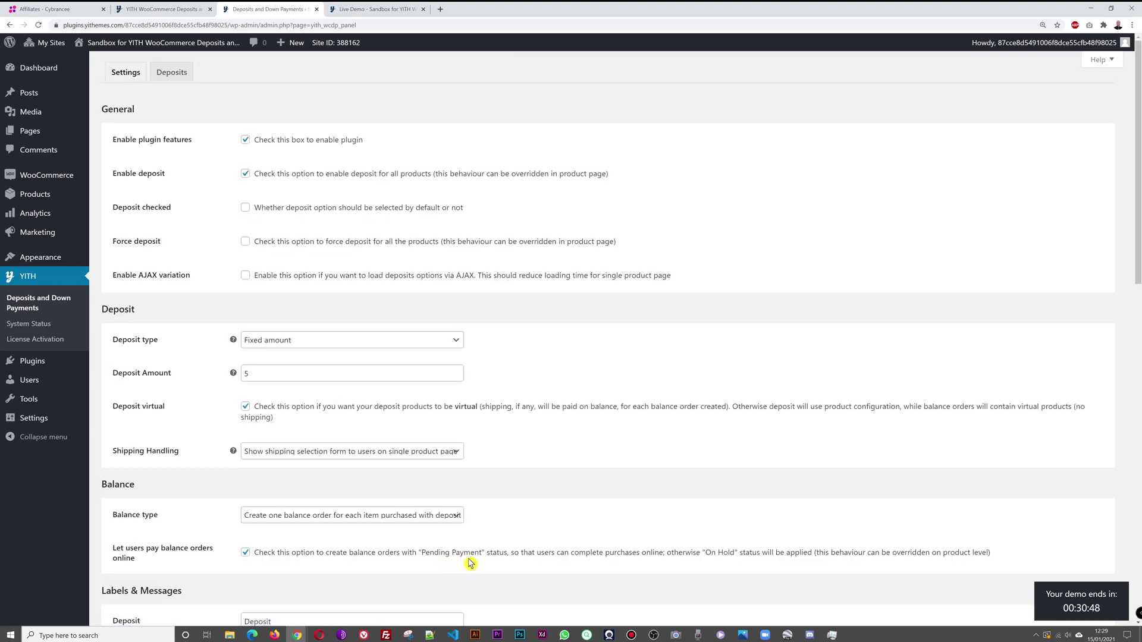
{"action": "left_click", "coordinate": [172, 74]}
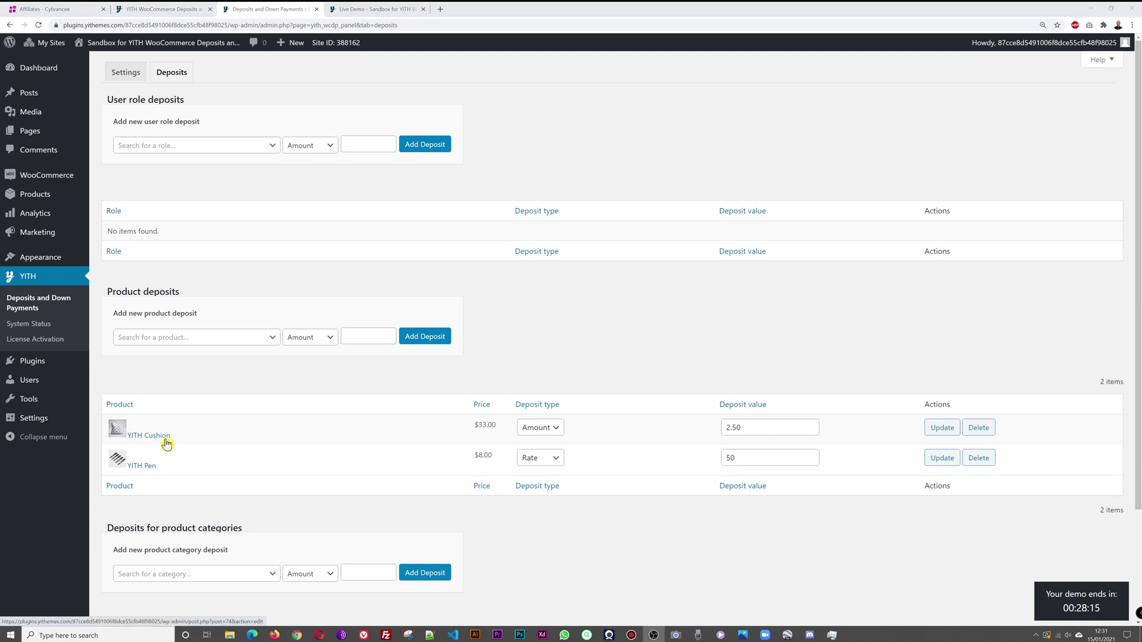
{"action": "left_click", "coordinate": [375, 9]}
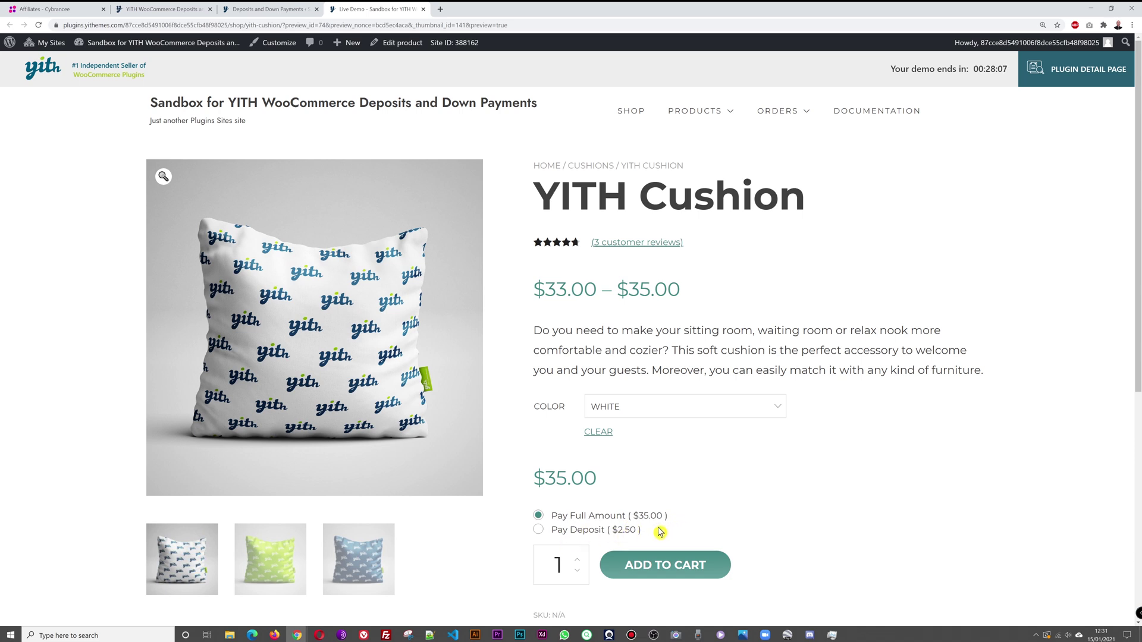
Try the cushion's Pay Deposit and Pay Full Amount options, then return to the admin deposit rules
{"action": "left_click", "coordinate": [538, 529]}
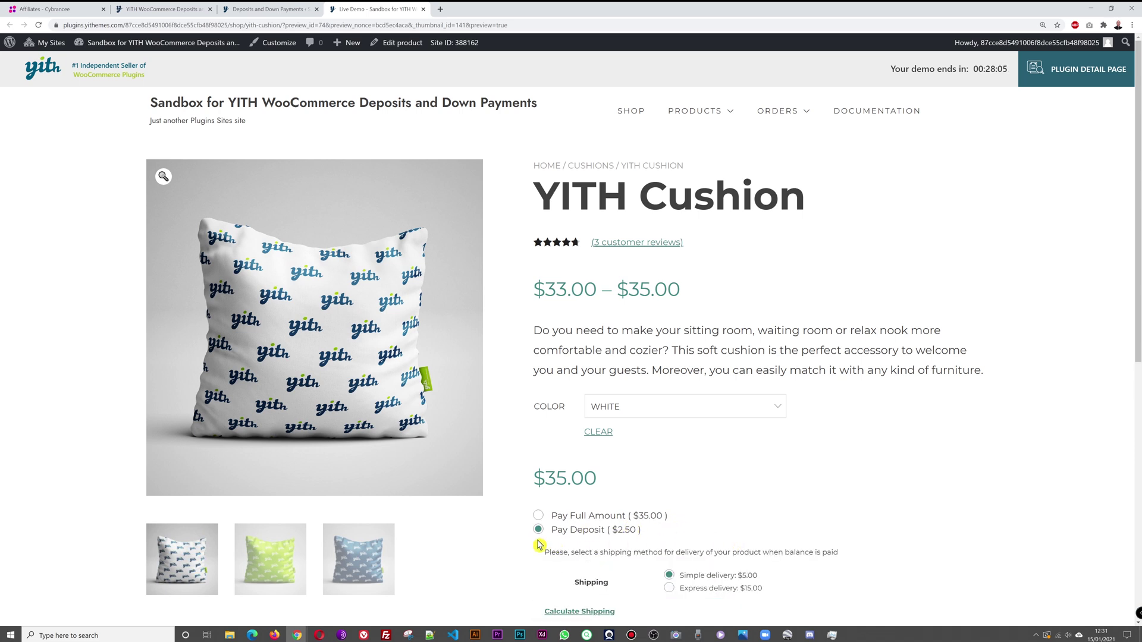
{"action": "left_click", "coordinate": [538, 521]}
{"action": "left_click", "coordinate": [268, 10]}
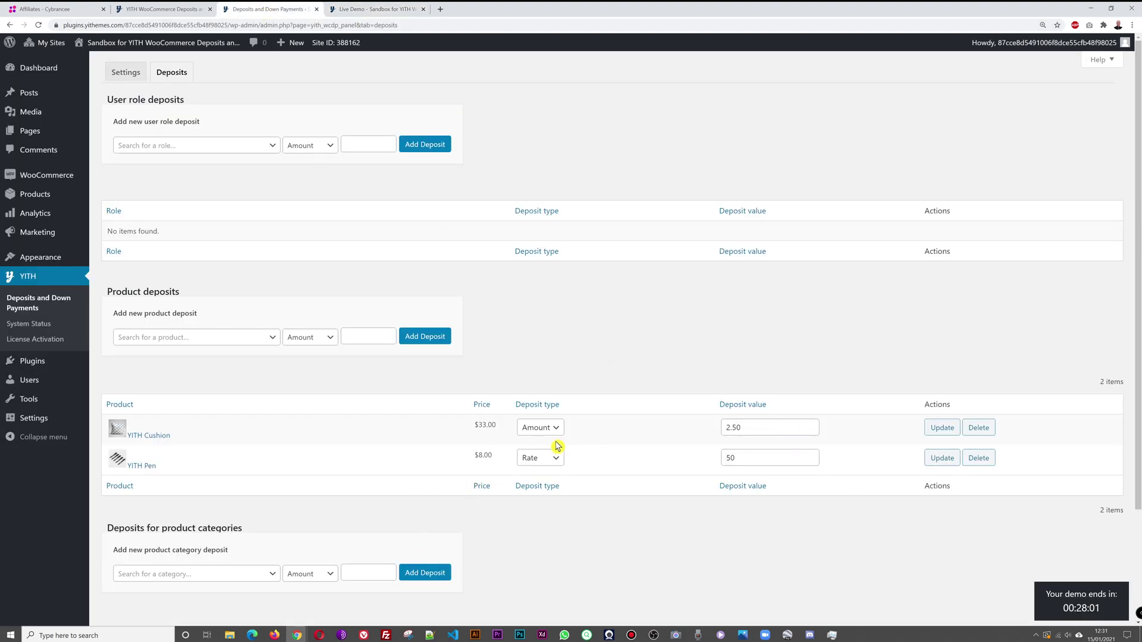
Change YITH Cushion's product deposit amount to 13 and update it
{"action": "left_click_drag", "start_coordinate": [739, 440], "coordinate": [719, 435]}
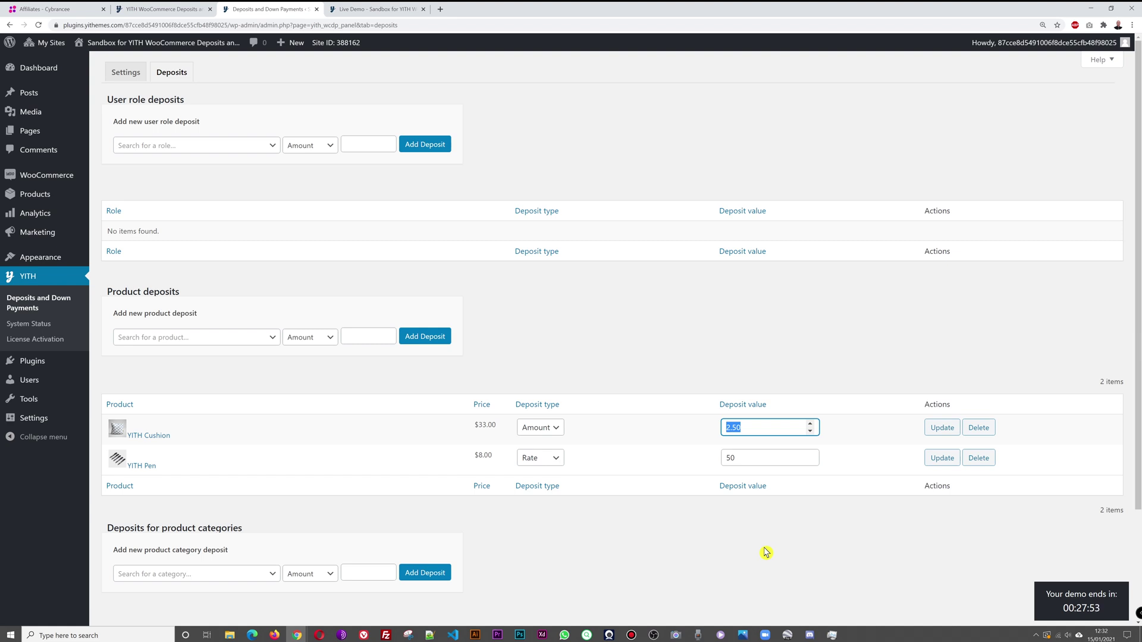
{"action": "type", "text": "10"}
{"action": "left_click", "coordinate": [765, 552]}
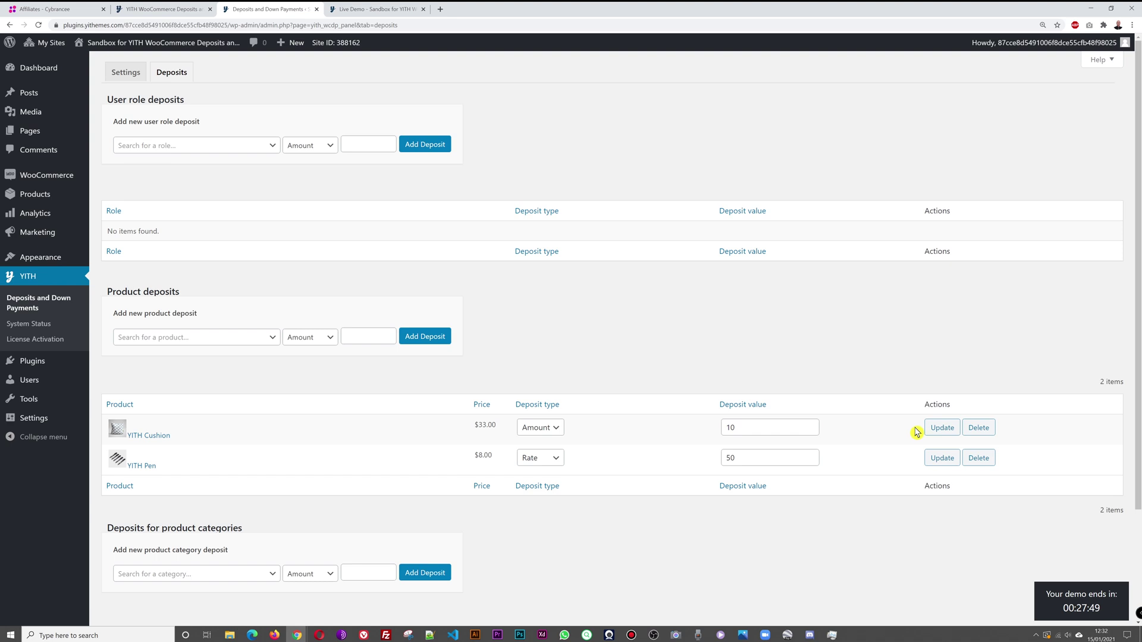
{"action": "left_click_drag", "start_coordinate": [739, 429], "coordinate": [712, 435]}
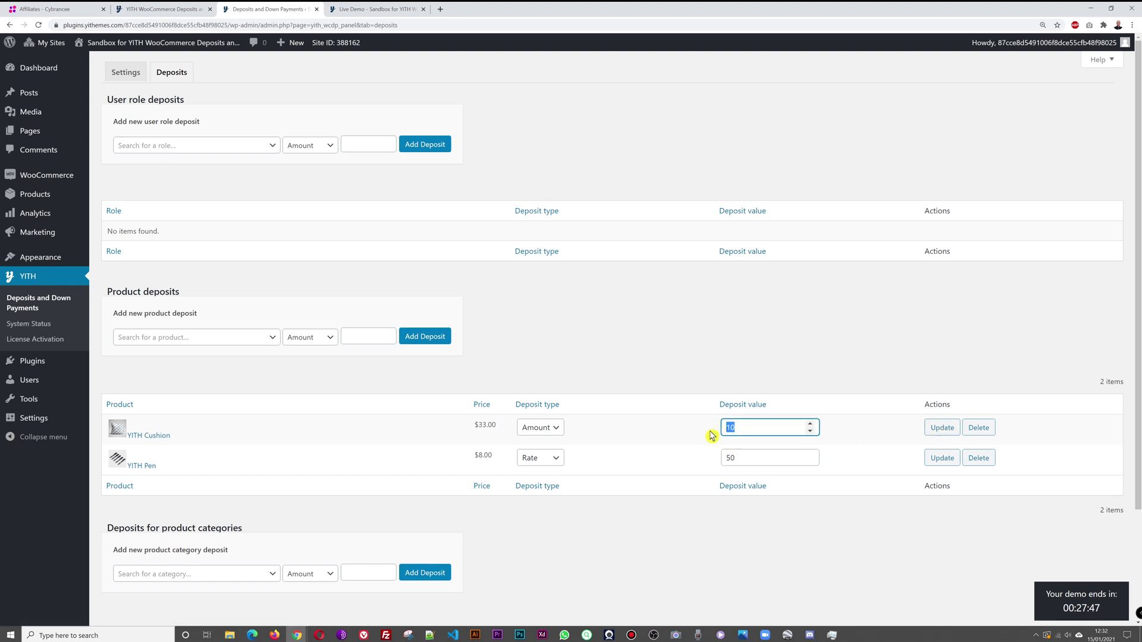
{"action": "left_click", "coordinate": [939, 428]}
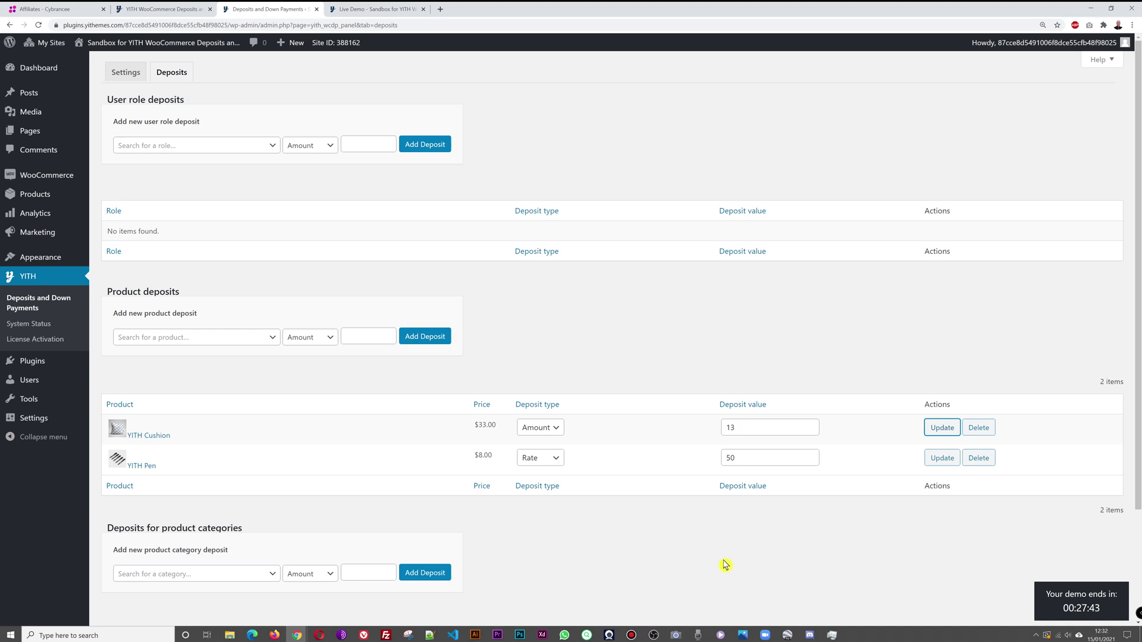
Reload the YITH Cushion page and add it to the cart with the $13.00 deposit
{"action": "left_click", "coordinate": [377, 8]}
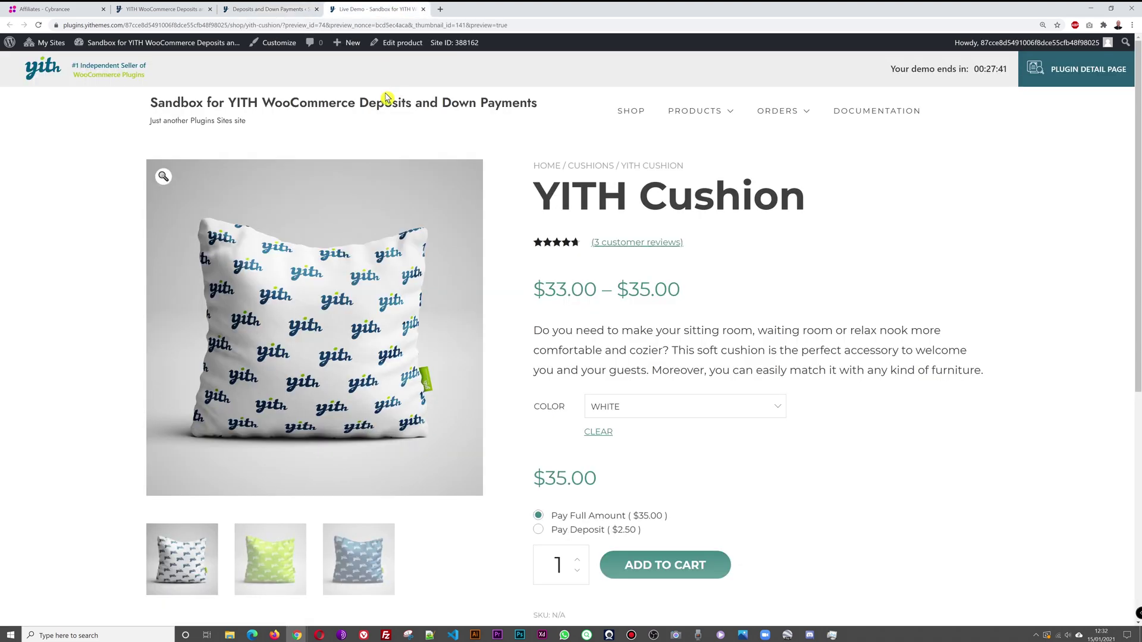
{"action": "left_click", "coordinate": [39, 26]}
{"action": "left_click", "coordinate": [538, 530]}
{"action": "scroll", "coordinate": [951, 474], "scroll_direction": "down", "scroll_amount": 2}
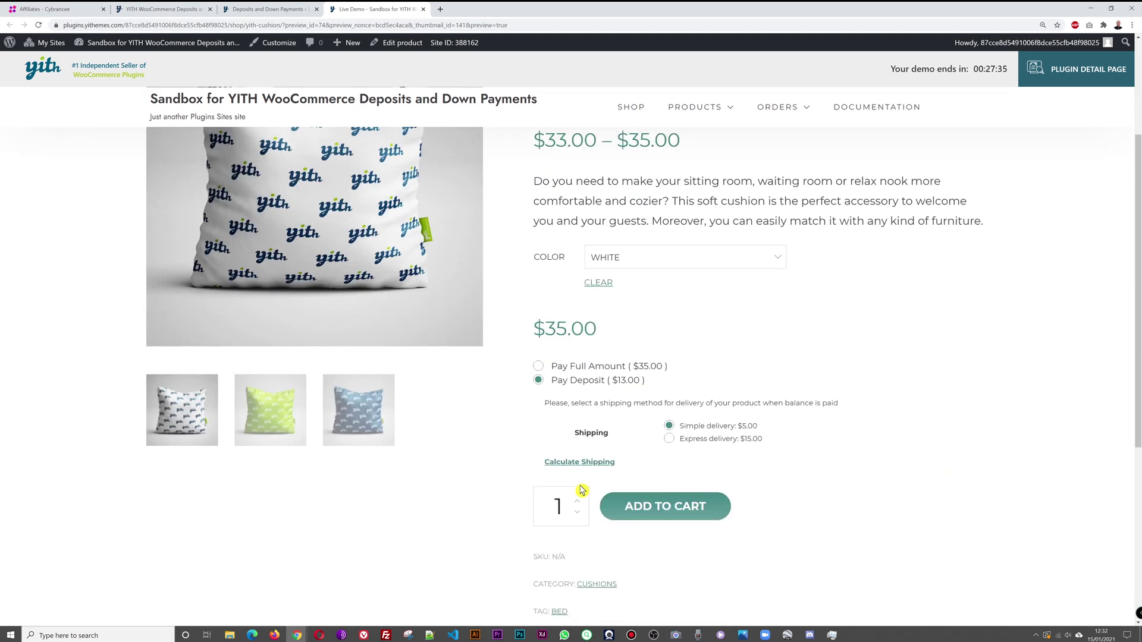
{"action": "left_click", "coordinate": [675, 513]}
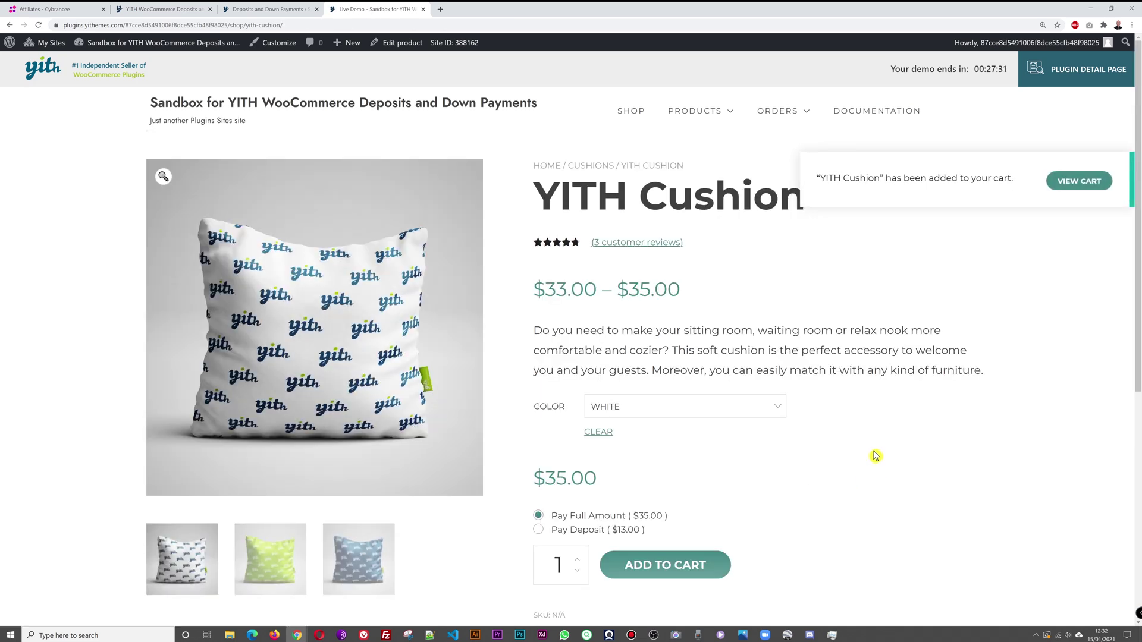
Remove the duplicate cushion line from the cart and return to the admin deposits settings
{"action": "left_click", "coordinate": [1079, 182]}
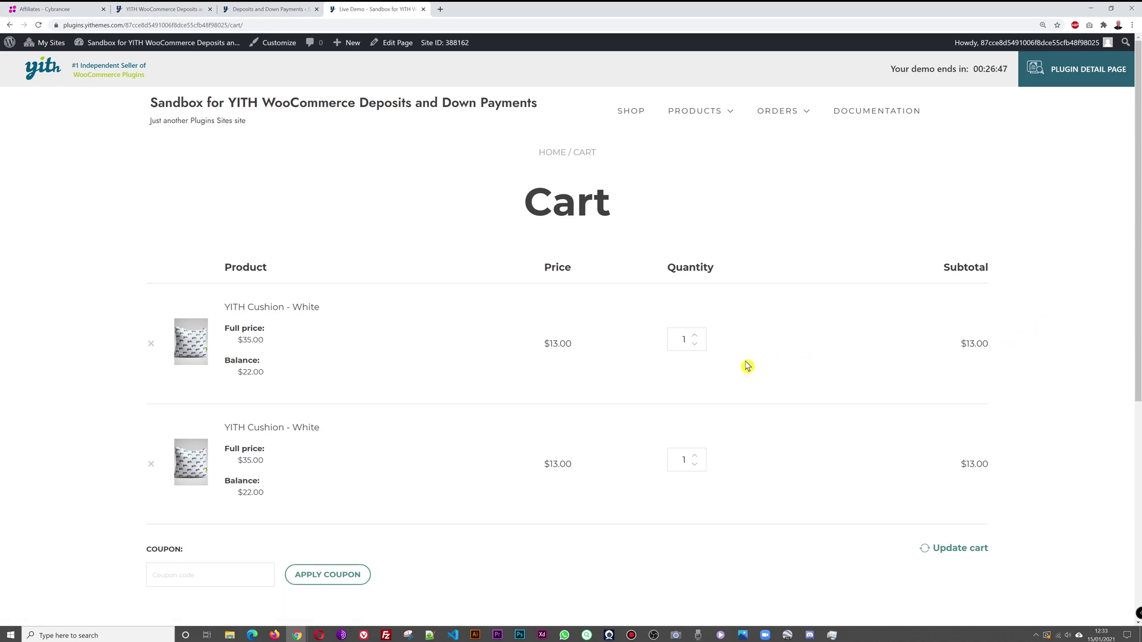
{"action": "left_click", "coordinate": [151, 343]}
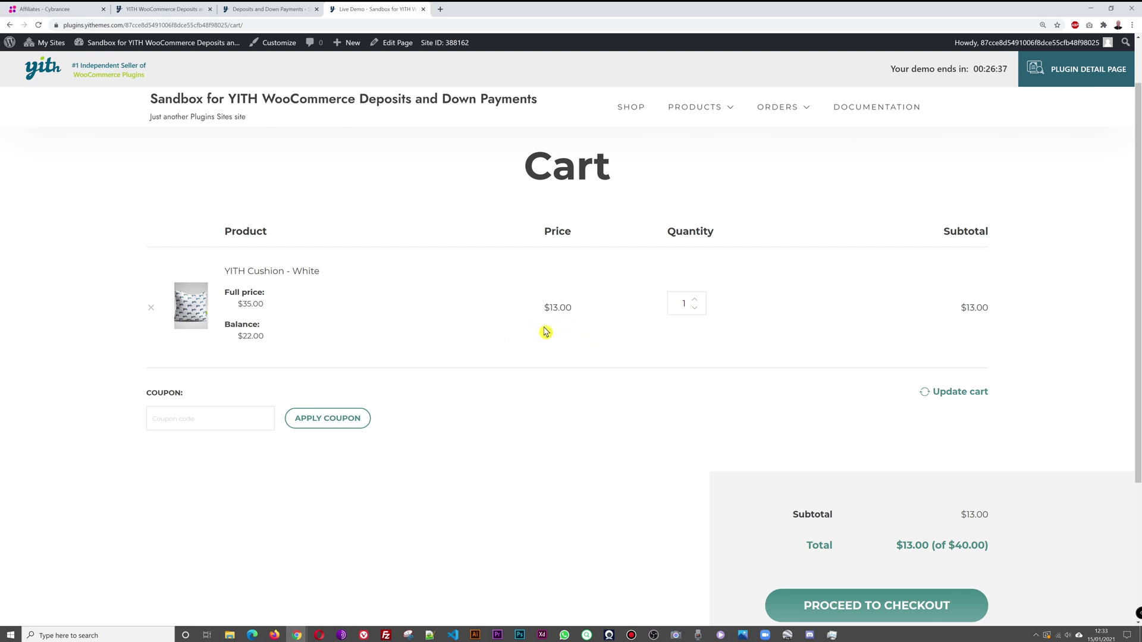
{"action": "scroll", "coordinate": [550, 446], "scroll_direction": "down", "scroll_amount": 2}
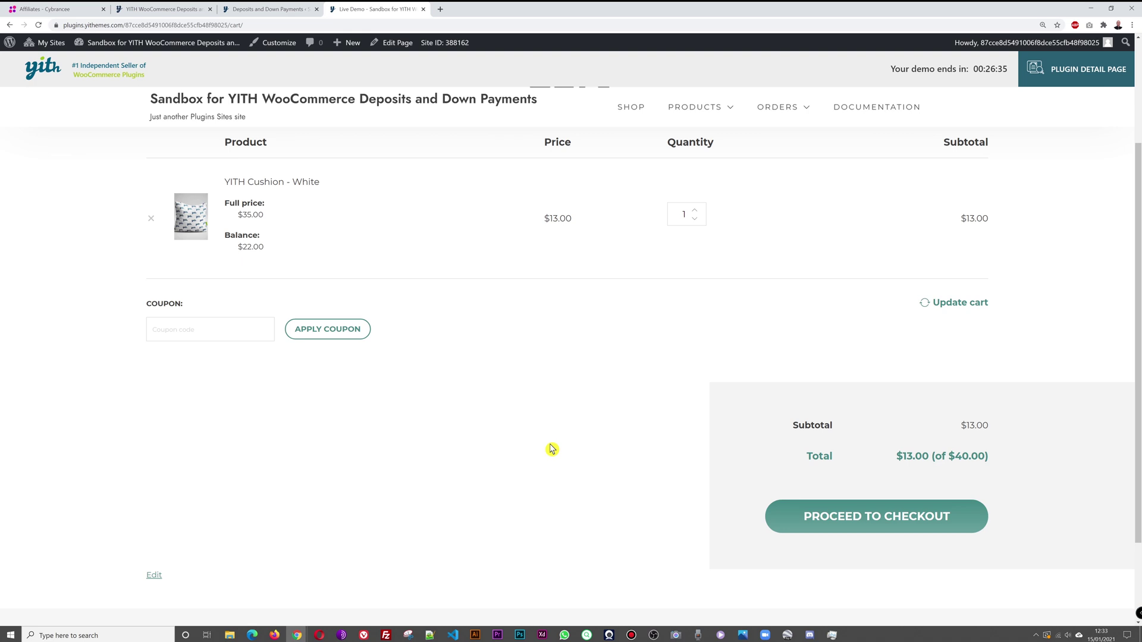
{"action": "scroll", "coordinate": [552, 449], "scroll_direction": "up", "scroll_amount": 2}
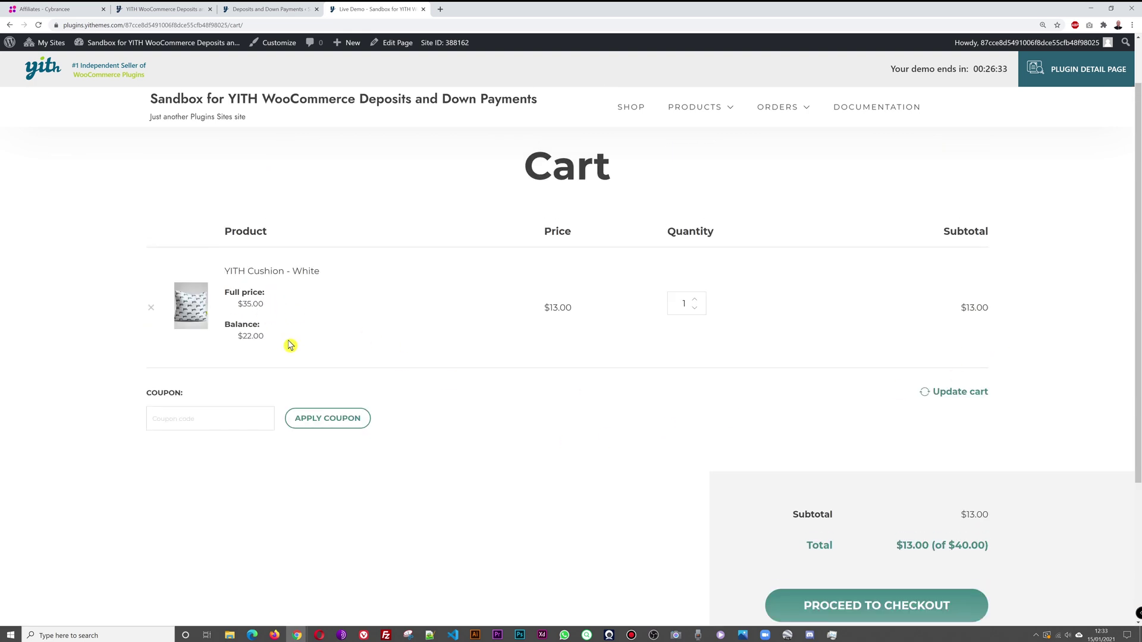
{"action": "left_click", "coordinate": [249, 10]}
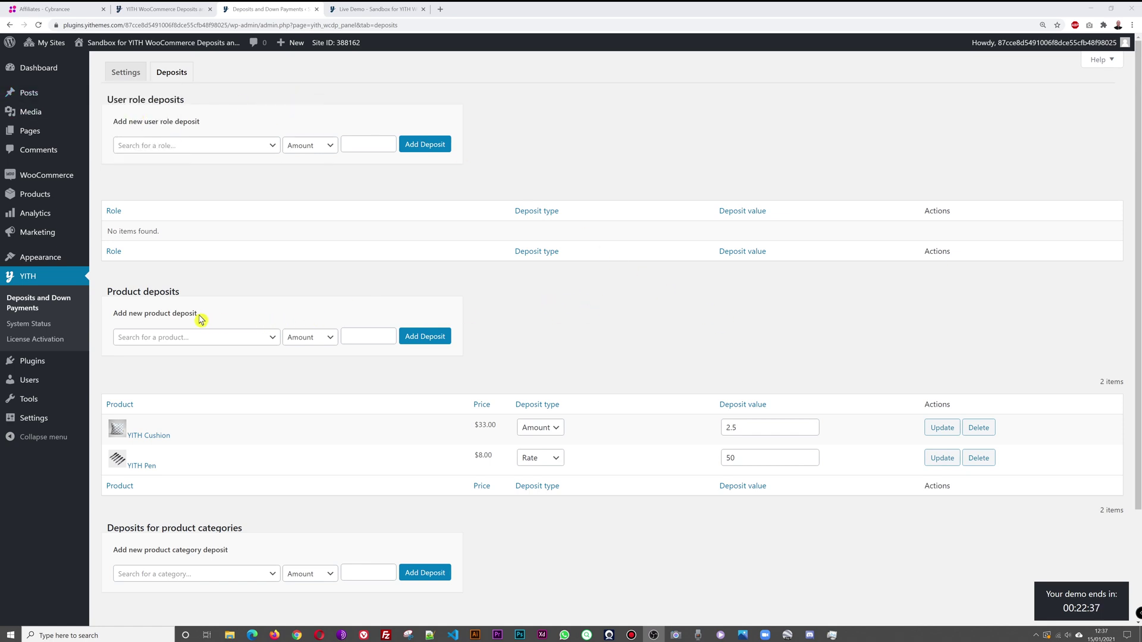
{"action": "scroll", "coordinate": [629, 316], "scroll_direction": "down", "scroll_amount": 1}
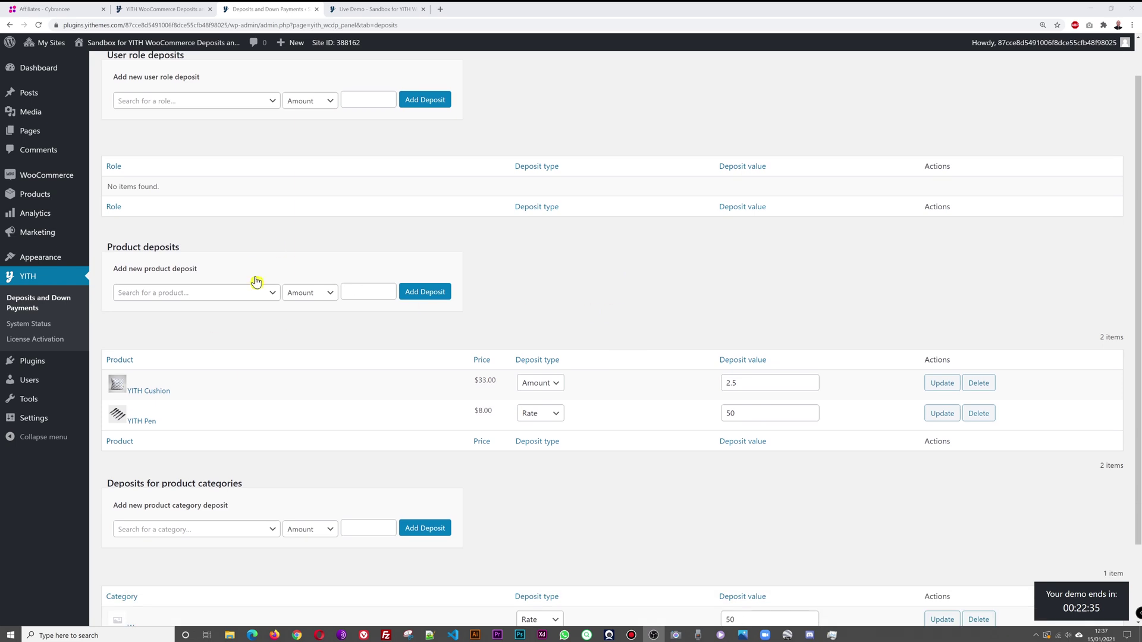
{"action": "scroll", "coordinate": [613, 491], "scroll_direction": "down", "scroll_amount": 2}
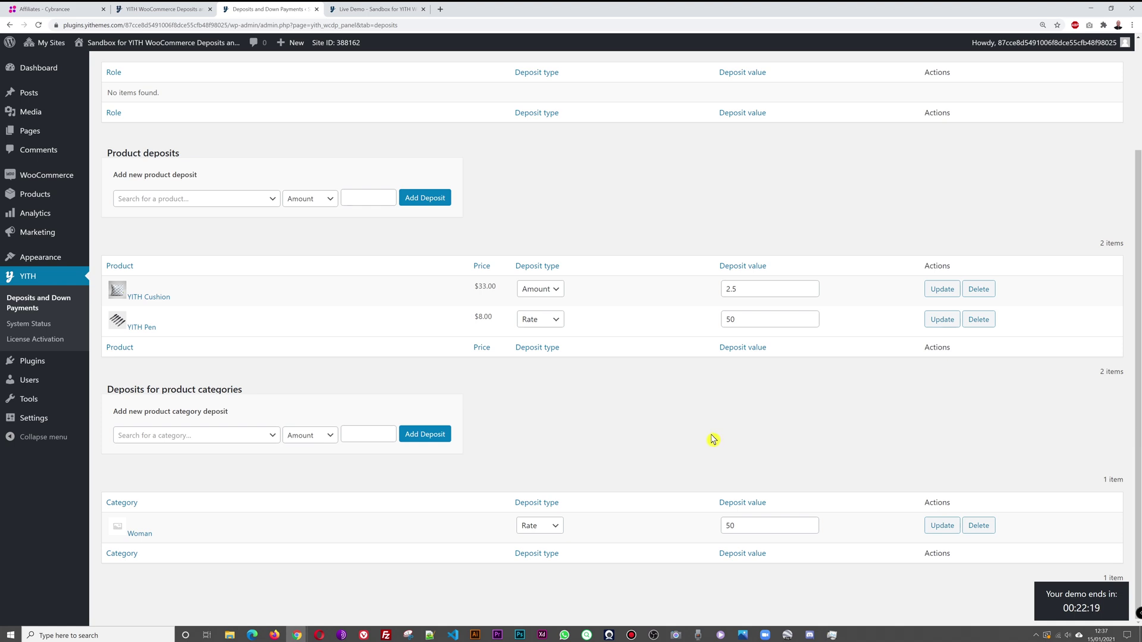
{"action": "scroll", "coordinate": [708, 457], "scroll_direction": "up", "scroll_amount": 3}
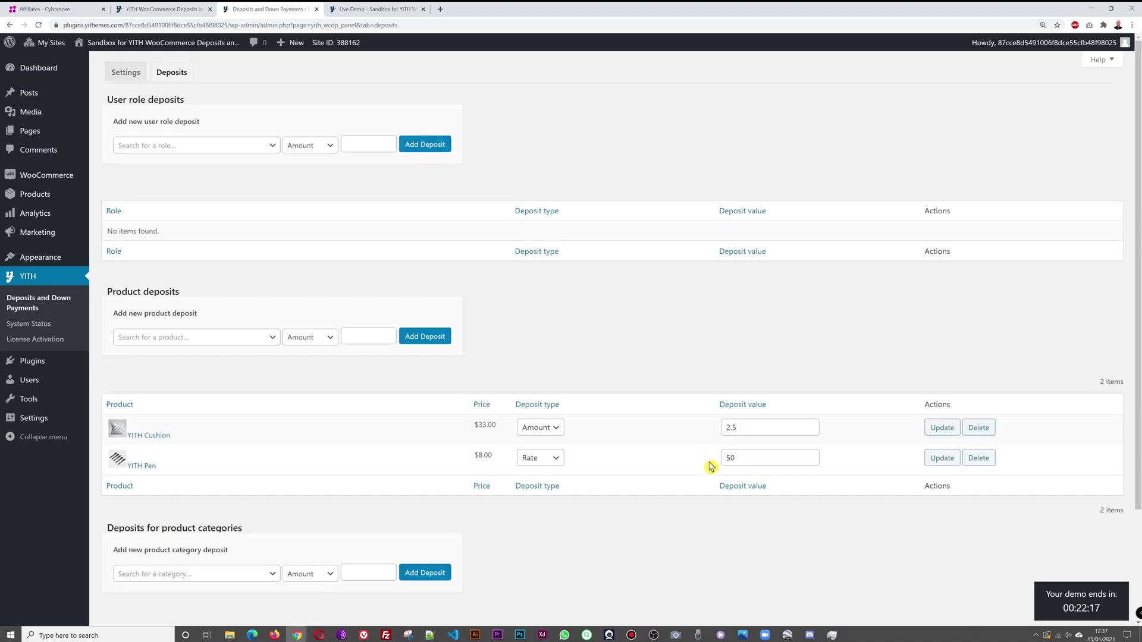
View the YITH Van, the storefront's product with a forced deposit
{"action": "left_click", "coordinate": [377, 9]}
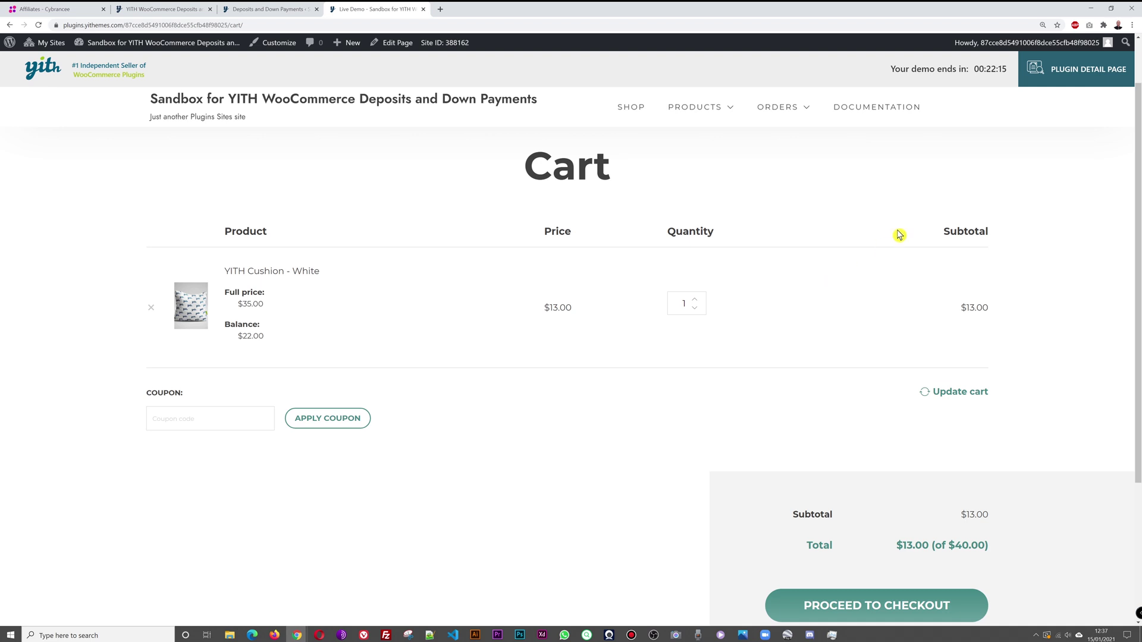
{"action": "mouse_move", "coordinate": [719, 107]}
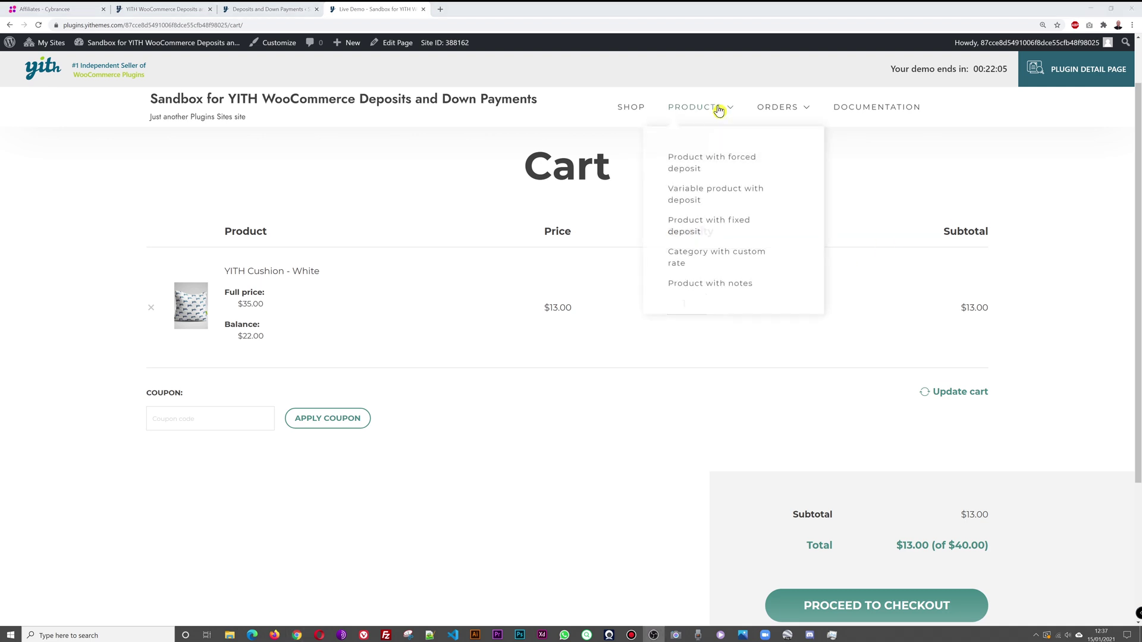
{"action": "left_click", "coordinate": [692, 172]}
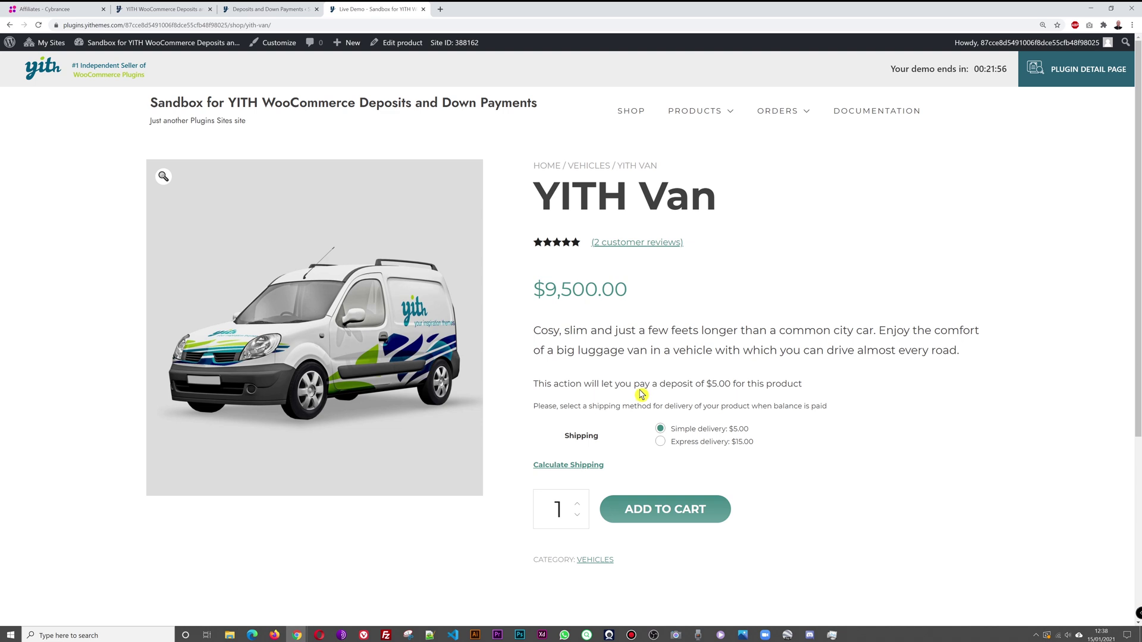
Open the variable YITH Hoodie, choose the Green colour and select Pay Deposit
{"action": "mouse_move", "coordinate": [721, 113]}
{"action": "left_click", "coordinate": [693, 214]}
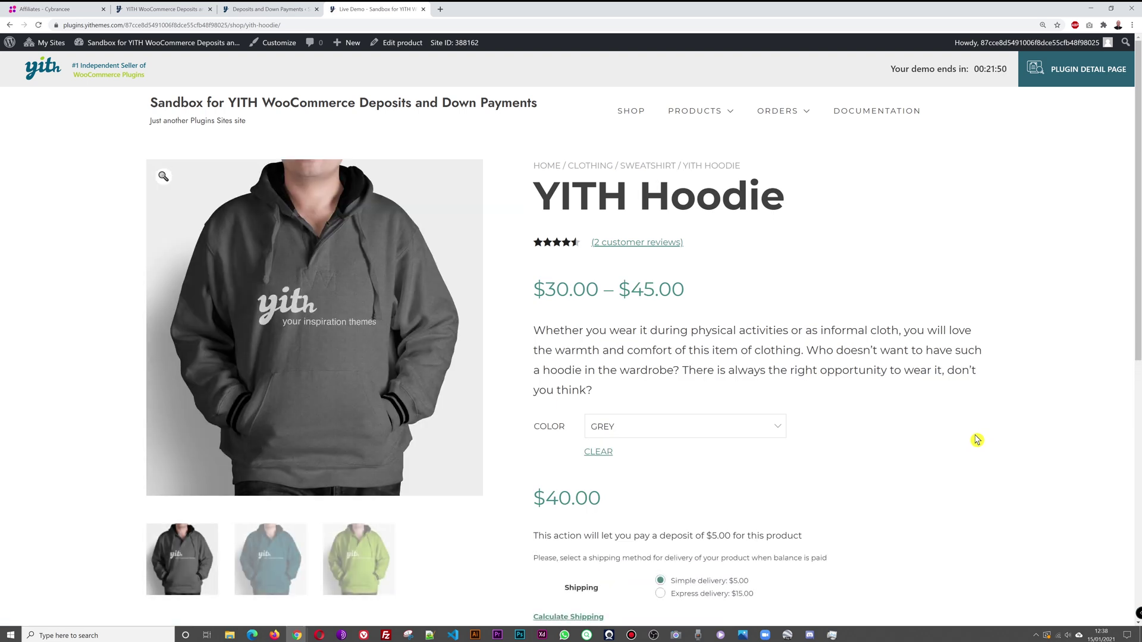
{"action": "scroll", "coordinate": [977, 440], "scroll_direction": "down", "scroll_amount": 2}
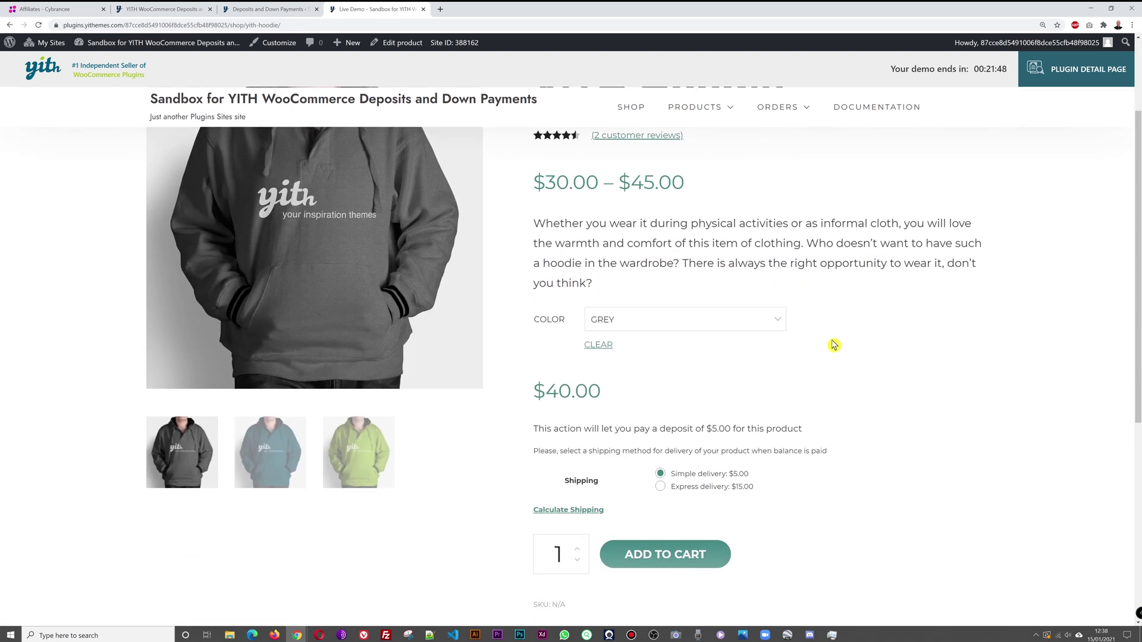
{"action": "left_click", "coordinate": [782, 326]}
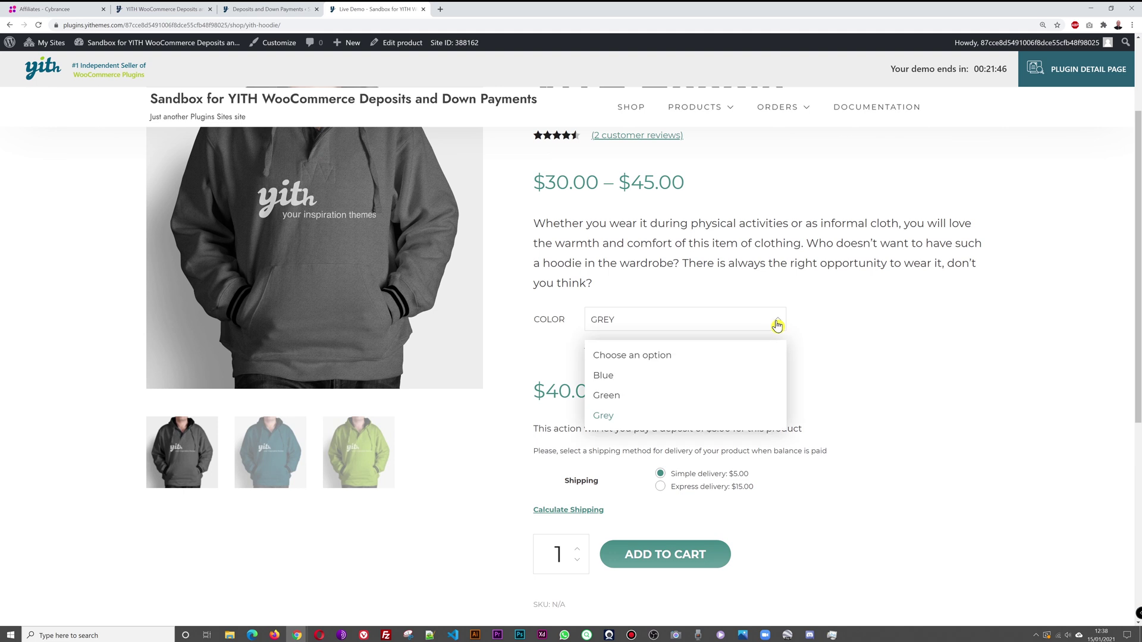
{"action": "left_click", "coordinate": [622, 396]}
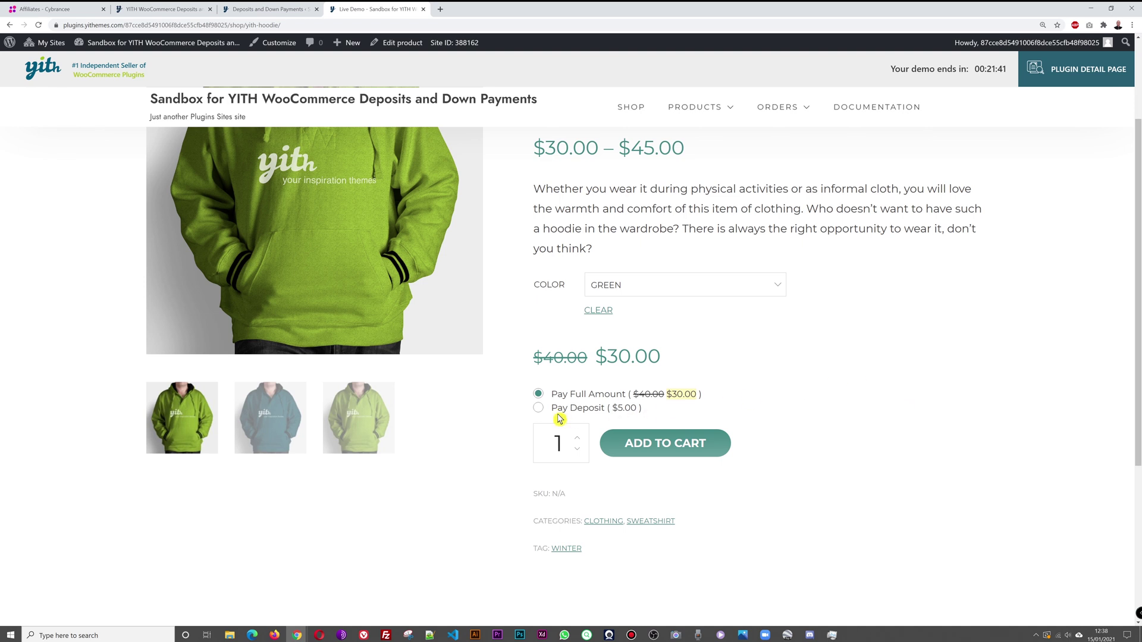
{"action": "left_click", "coordinate": [539, 409]}
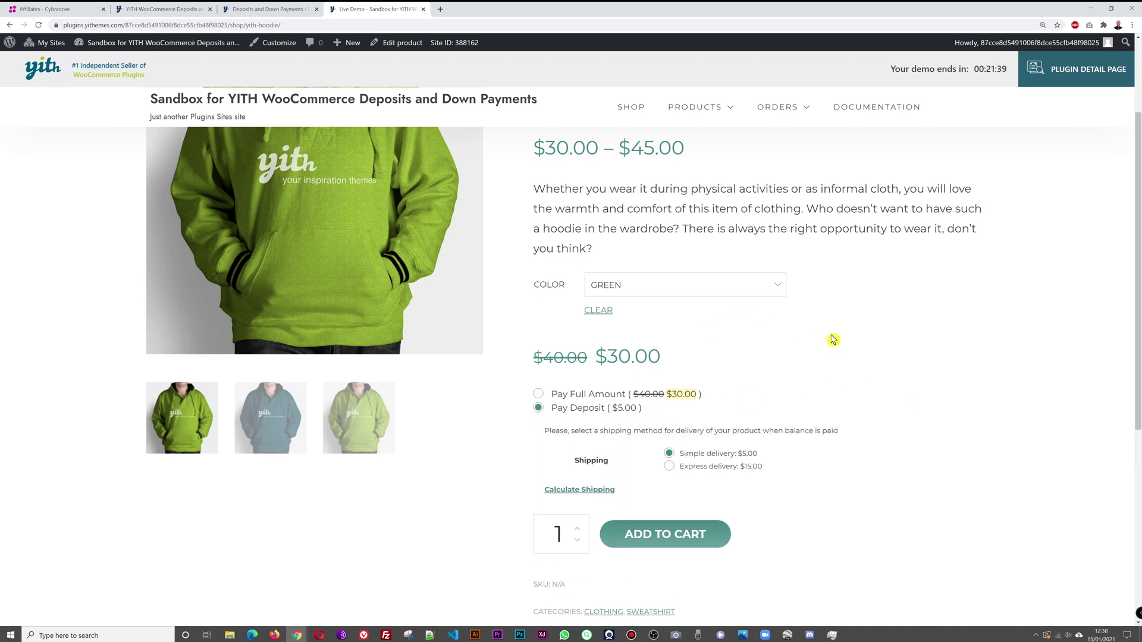
Compare the Blue hoodie, then return to Green with the $5.00 deposit selected
{"action": "left_click", "coordinate": [778, 289]}
{"action": "left_click", "coordinate": [661, 340]}
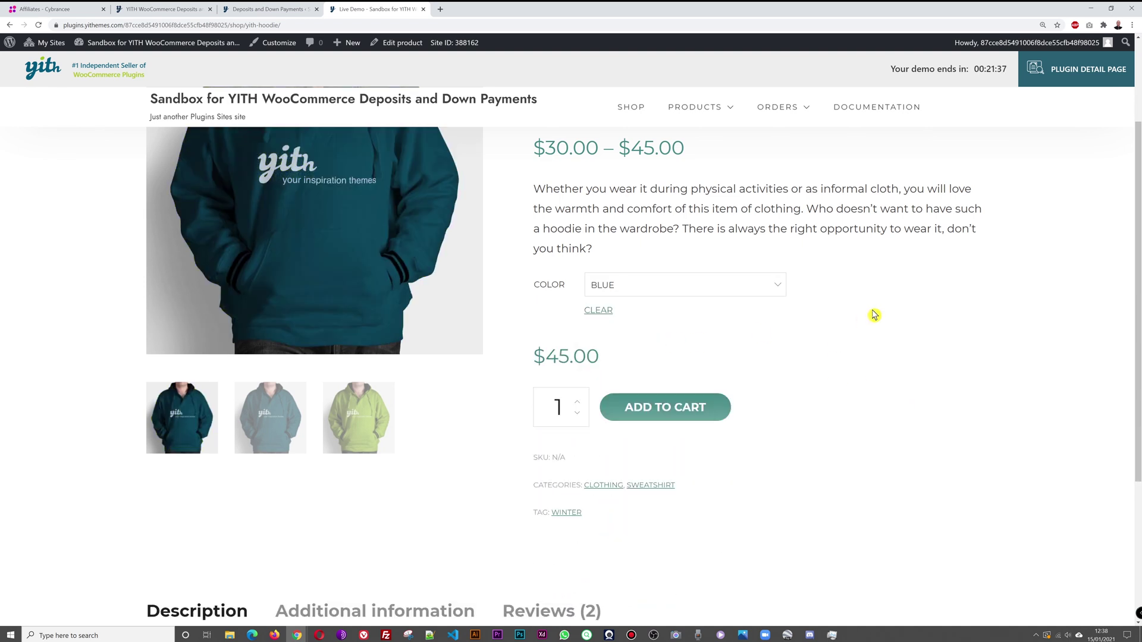
{"action": "left_click", "coordinate": [776, 290]}
{"action": "left_click", "coordinate": [682, 358]}
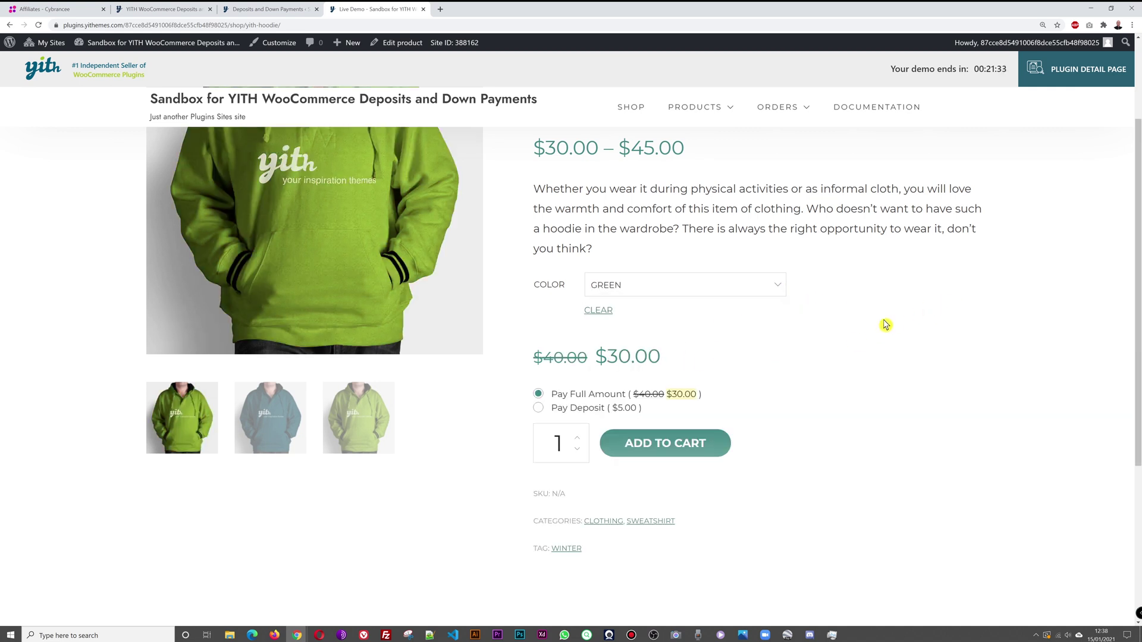
{"action": "left_click", "coordinate": [539, 408]}
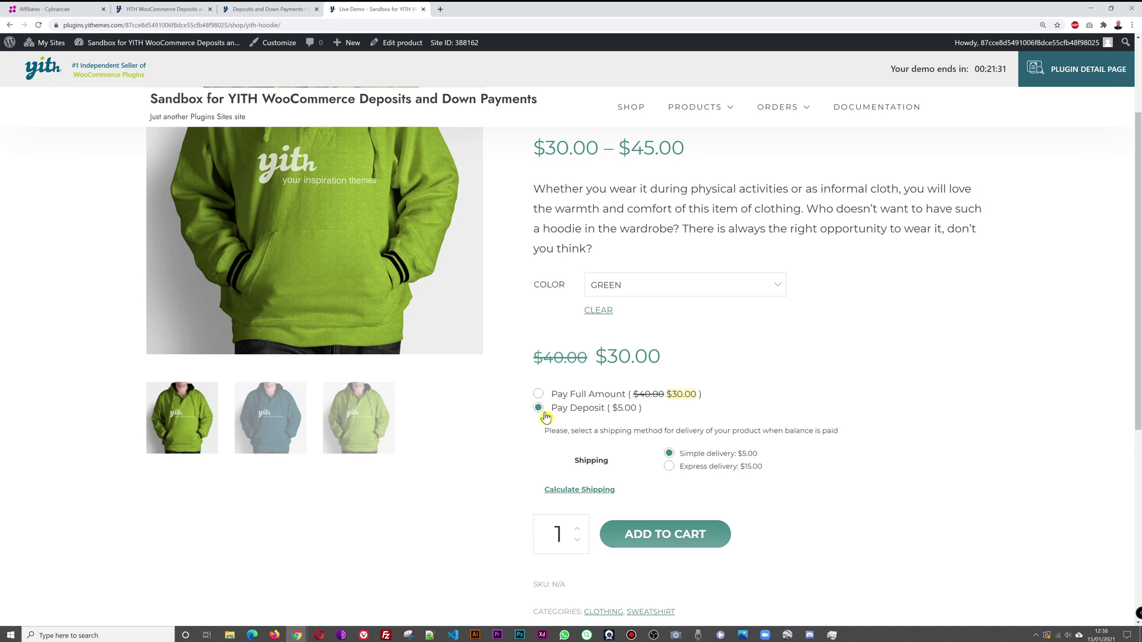
Open the fixed-deposit YITH Cushion, try its $2.50 deposit, then switch to full payment
{"action": "mouse_move", "coordinate": [708, 114]}
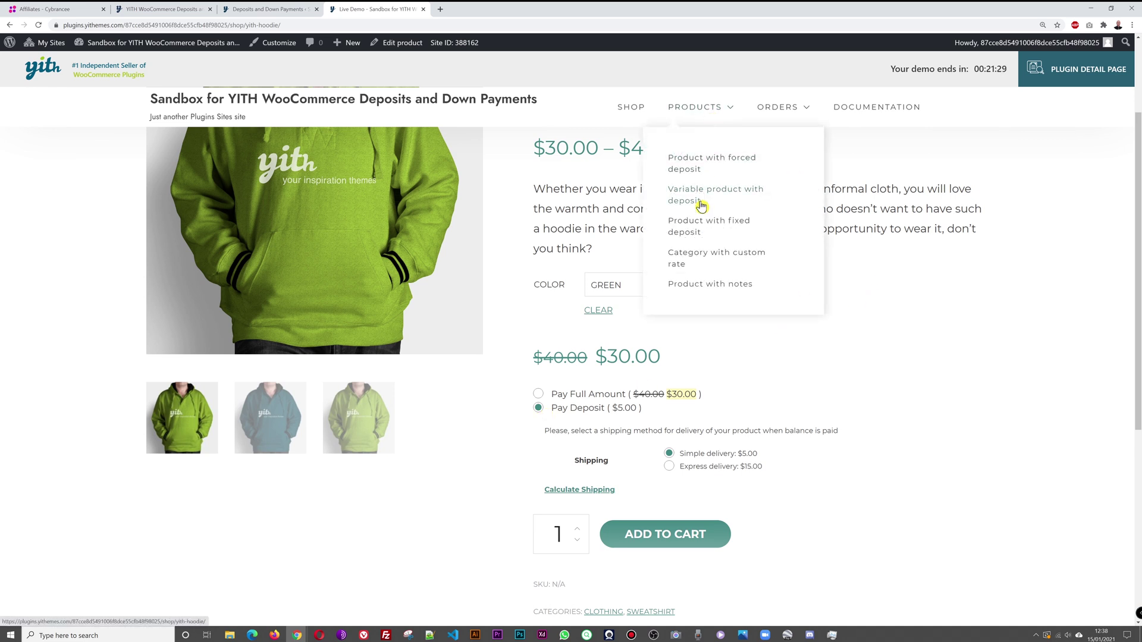
{"action": "left_click", "coordinate": [692, 237]}
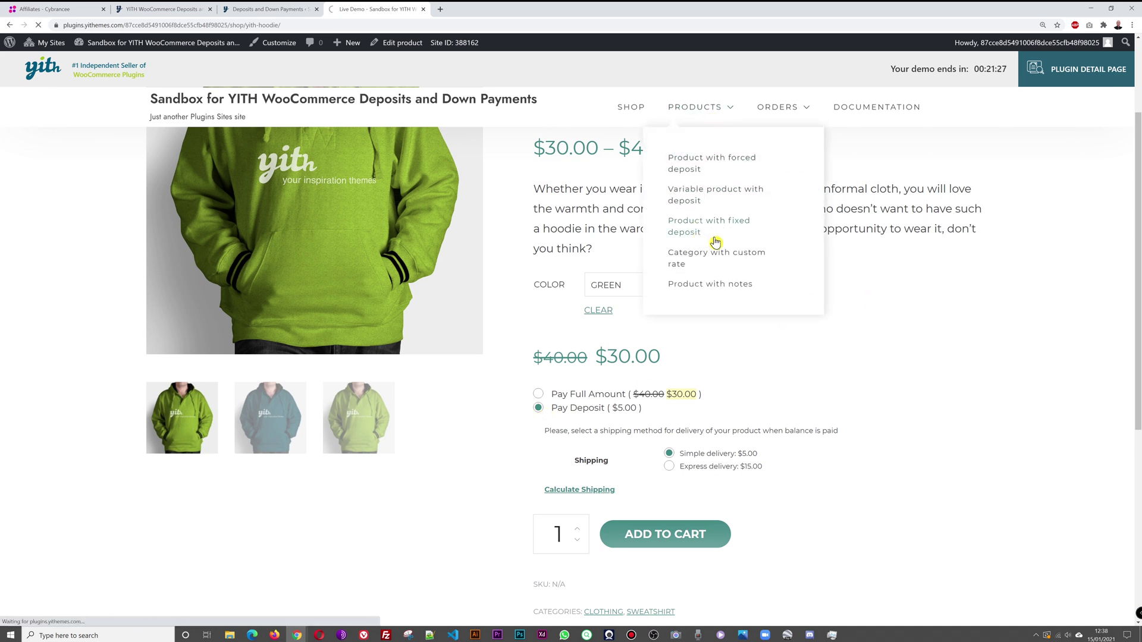
{"action": "scroll", "coordinate": [937, 345], "scroll_direction": "down", "scroll_amount": 1}
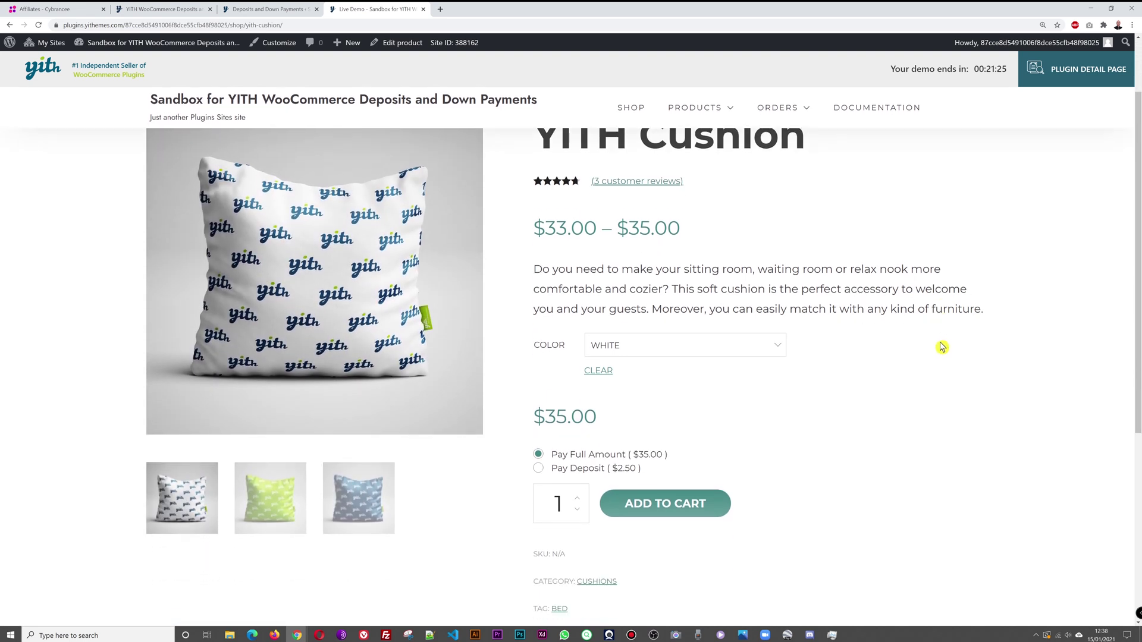
{"action": "left_click", "coordinate": [538, 468]}
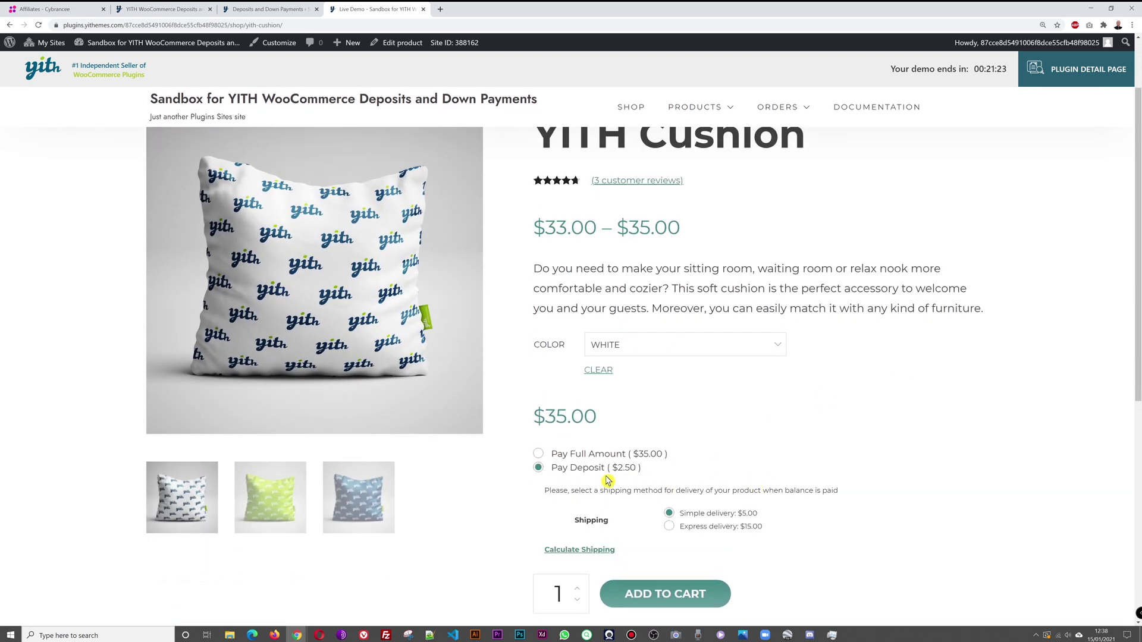
{"action": "left_click", "coordinate": [538, 454]}
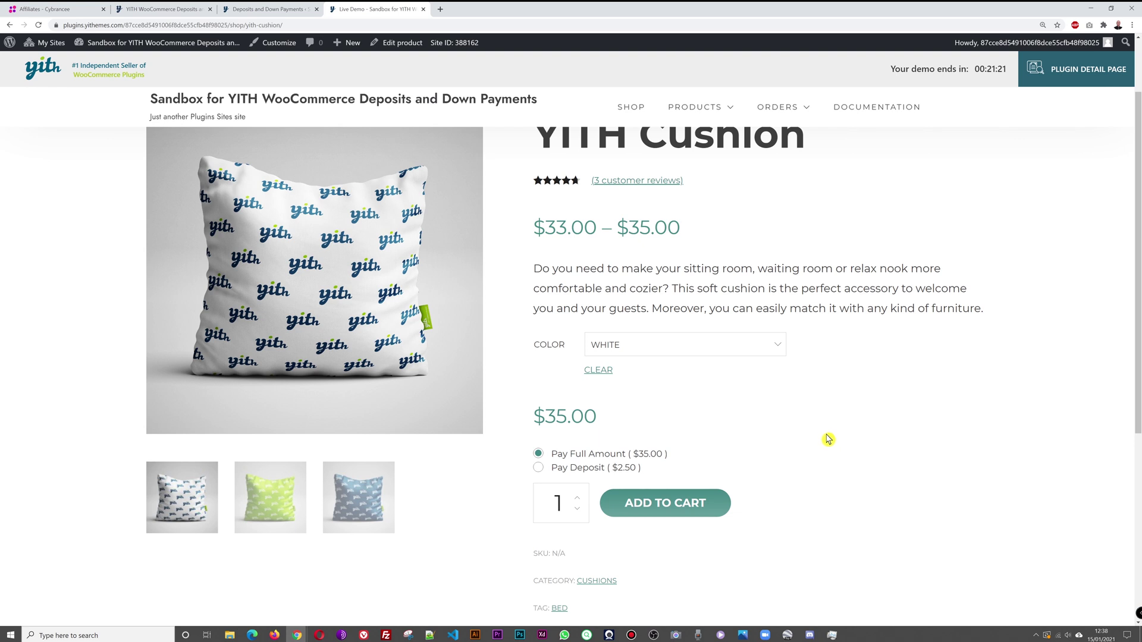
Open the Woman category, which has a custom deposit rate
{"action": "mouse_move", "coordinate": [716, 114]}
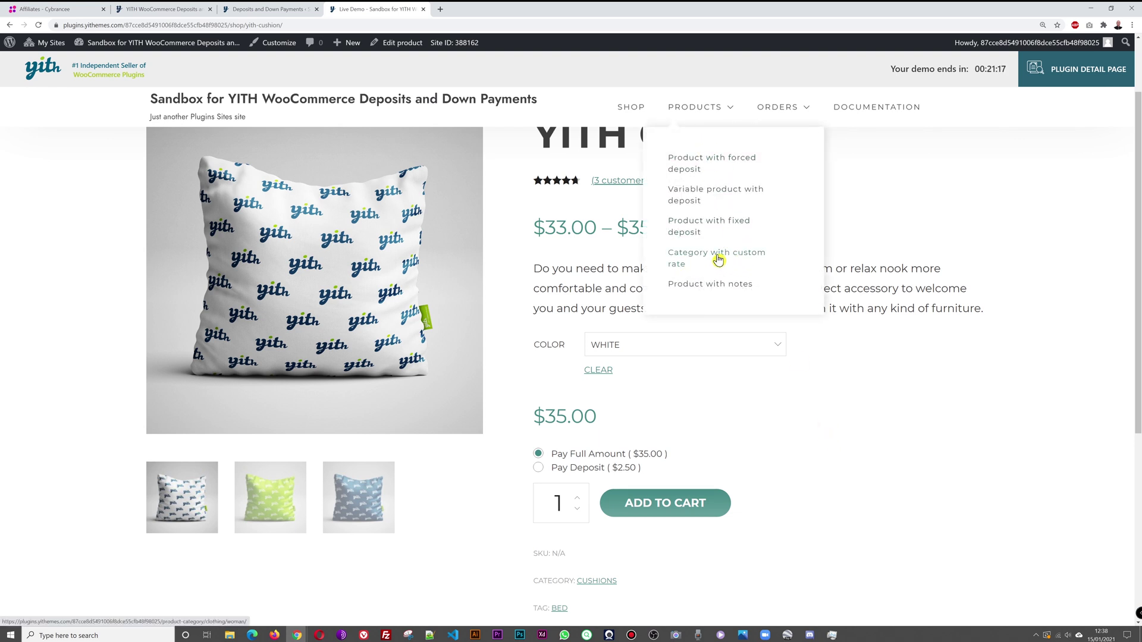
{"action": "left_click", "coordinate": [713, 260]}
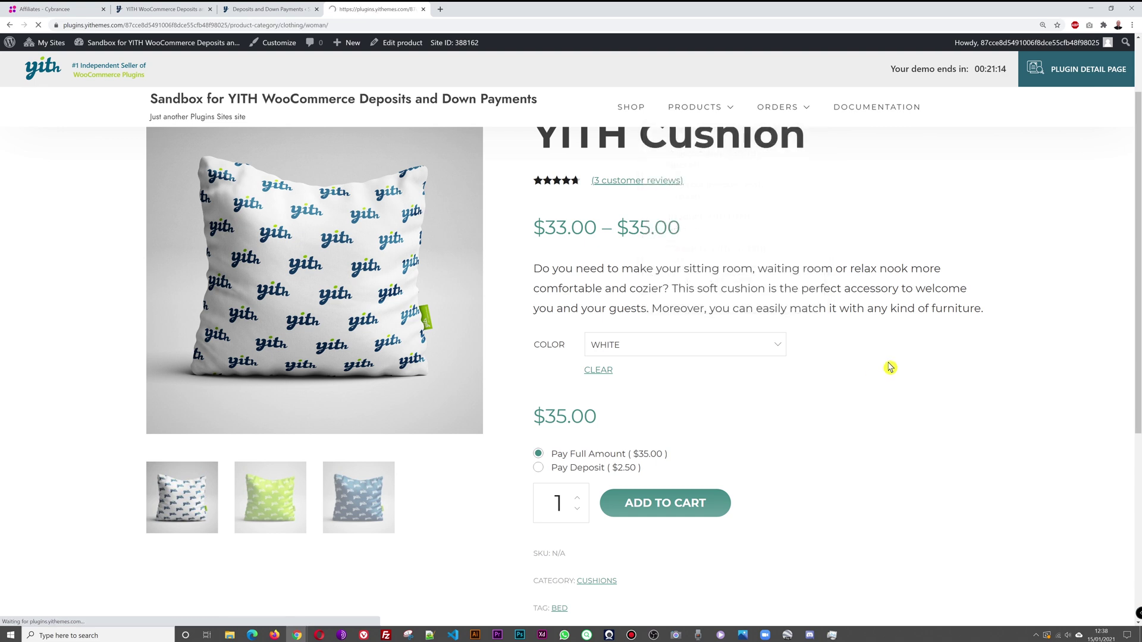
{"action": "scroll", "coordinate": [1033, 342], "scroll_direction": "down", "scroll_amount": 5}
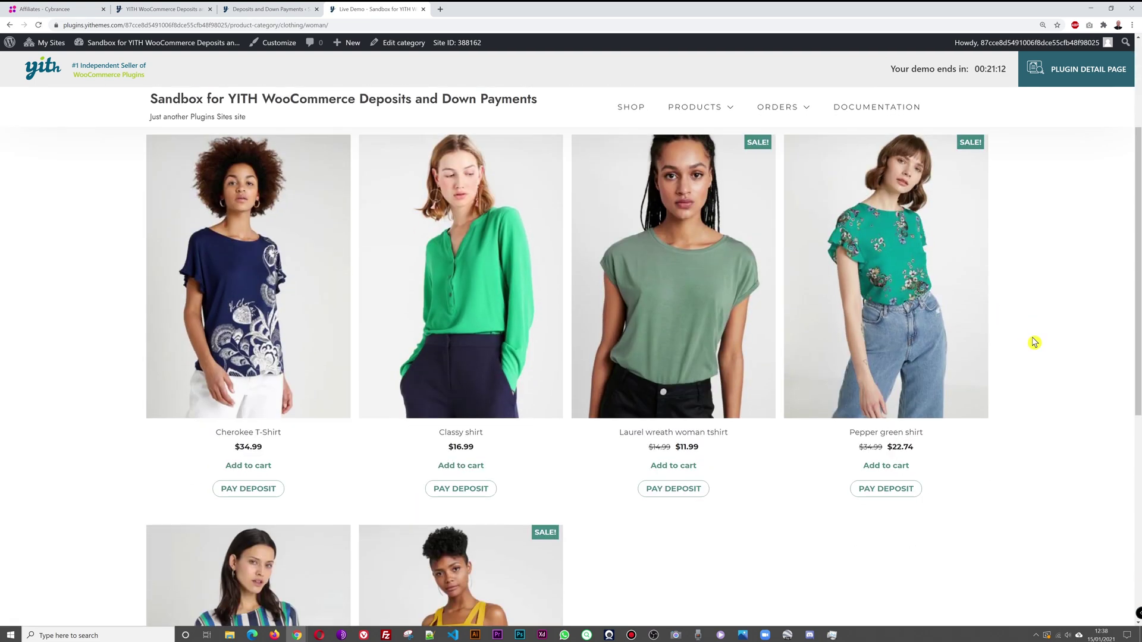
{"action": "scroll", "coordinate": [1033, 343], "scroll_direction": "up", "scroll_amount": 5}
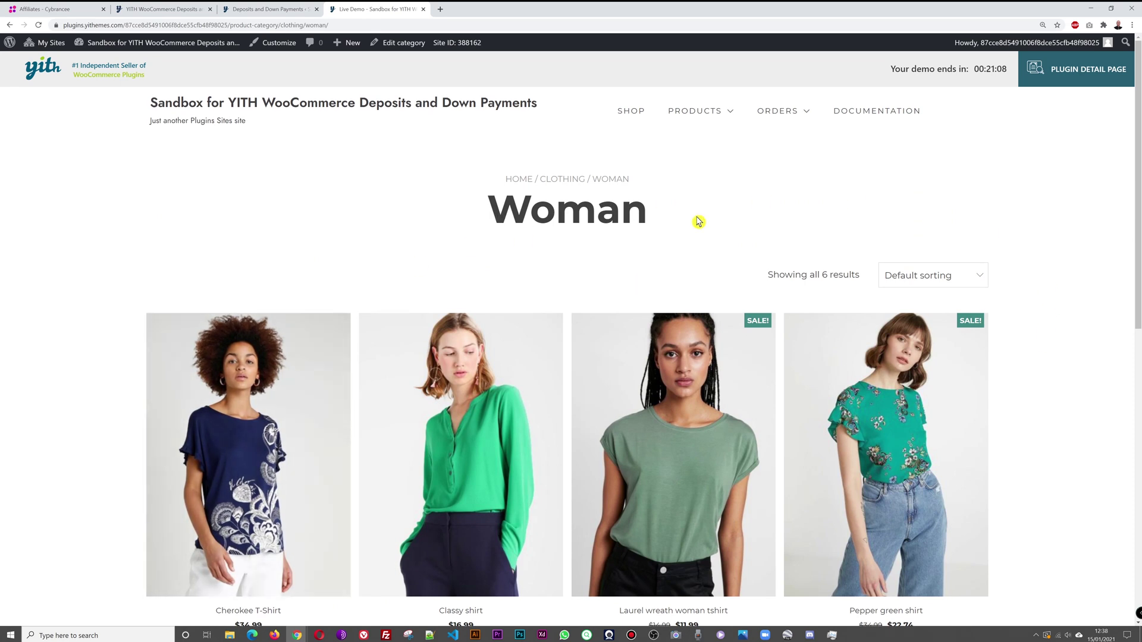
Check the Woman category's deposit rate in admin, then browse its six storefront products
{"action": "left_click", "coordinate": [248, 11]}
{"action": "scroll", "coordinate": [280, 505], "scroll_direction": "down", "scroll_amount": 2}
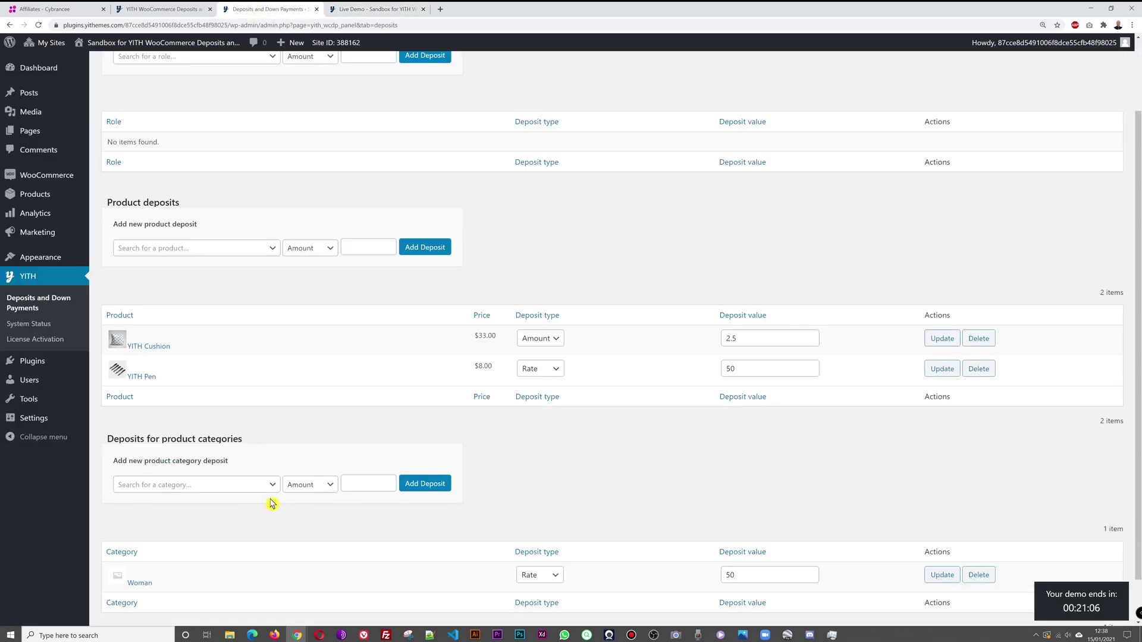
{"action": "left_click", "coordinate": [374, 9]}
{"action": "scroll", "coordinate": [975, 374], "scroll_direction": "down", "scroll_amount": 3}
{"action": "scroll", "coordinate": [987, 376], "scroll_direction": "down", "scroll_amount": 4}
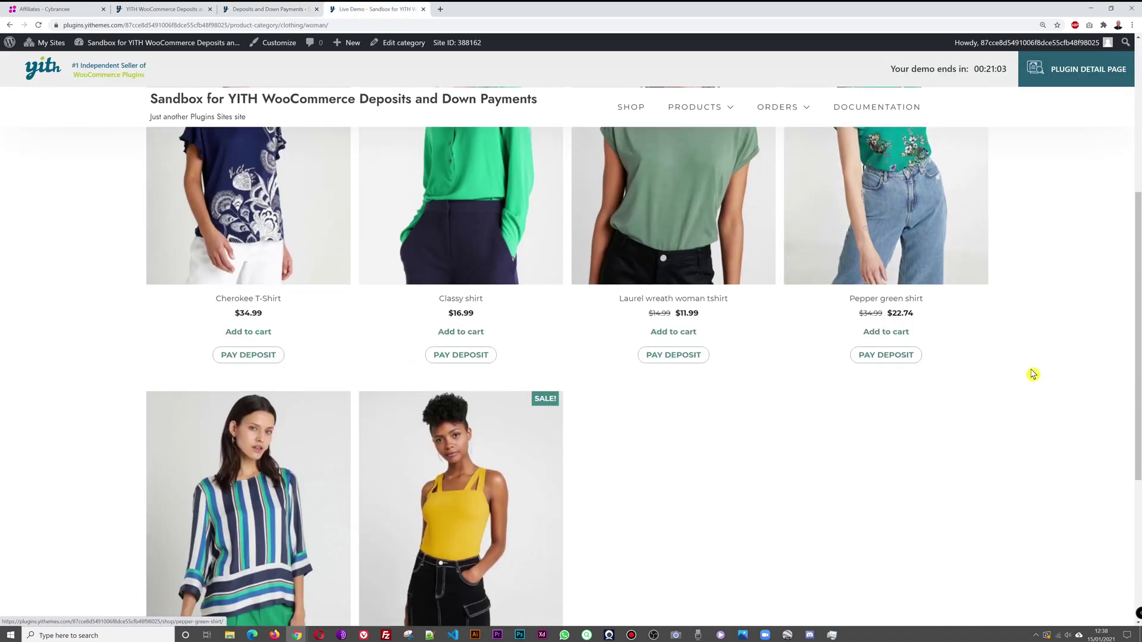
{"action": "scroll", "coordinate": [1006, 375], "scroll_direction": "up", "scroll_amount": 7}
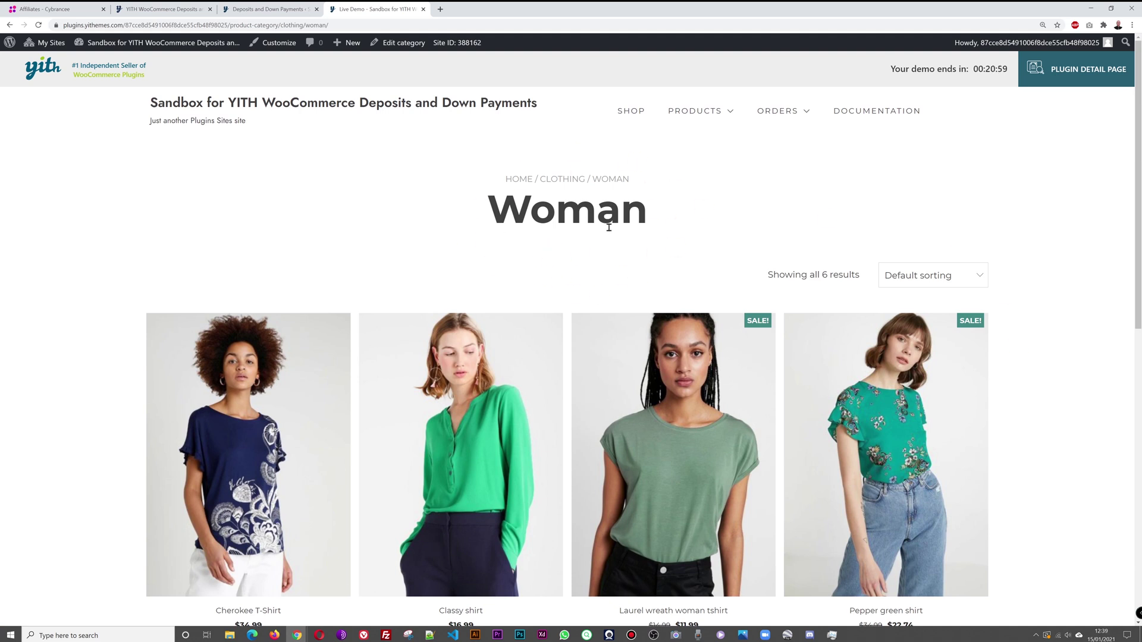
{"action": "scroll", "coordinate": [648, 336], "scroll_direction": "down", "scroll_amount": 6}
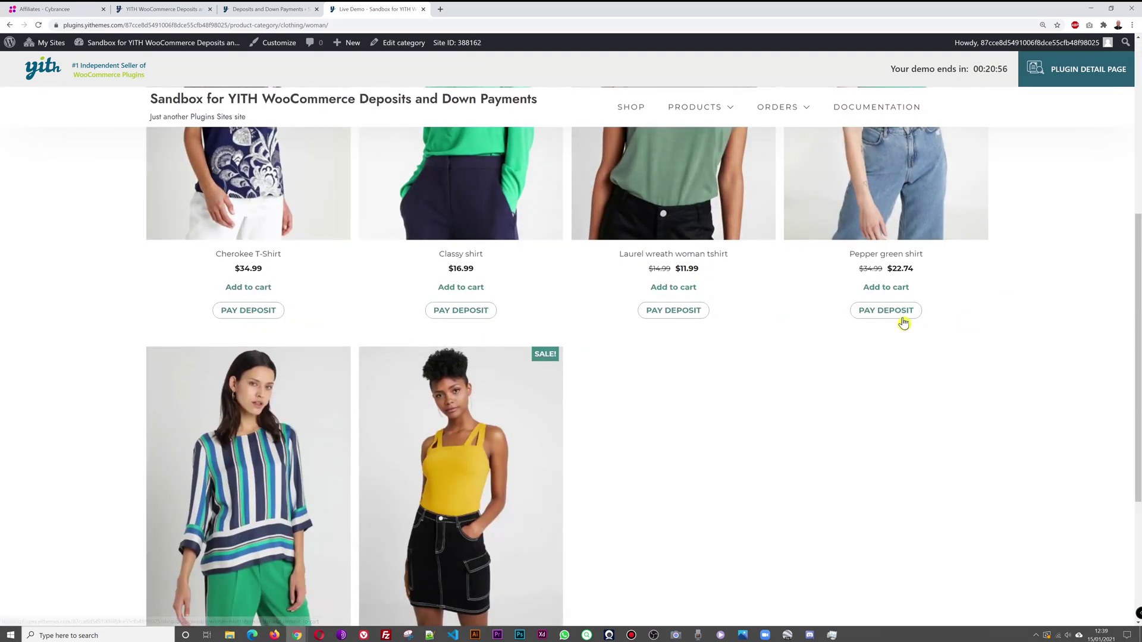
{"action": "scroll", "coordinate": [1017, 402], "scroll_direction": "up", "scroll_amount": 6}
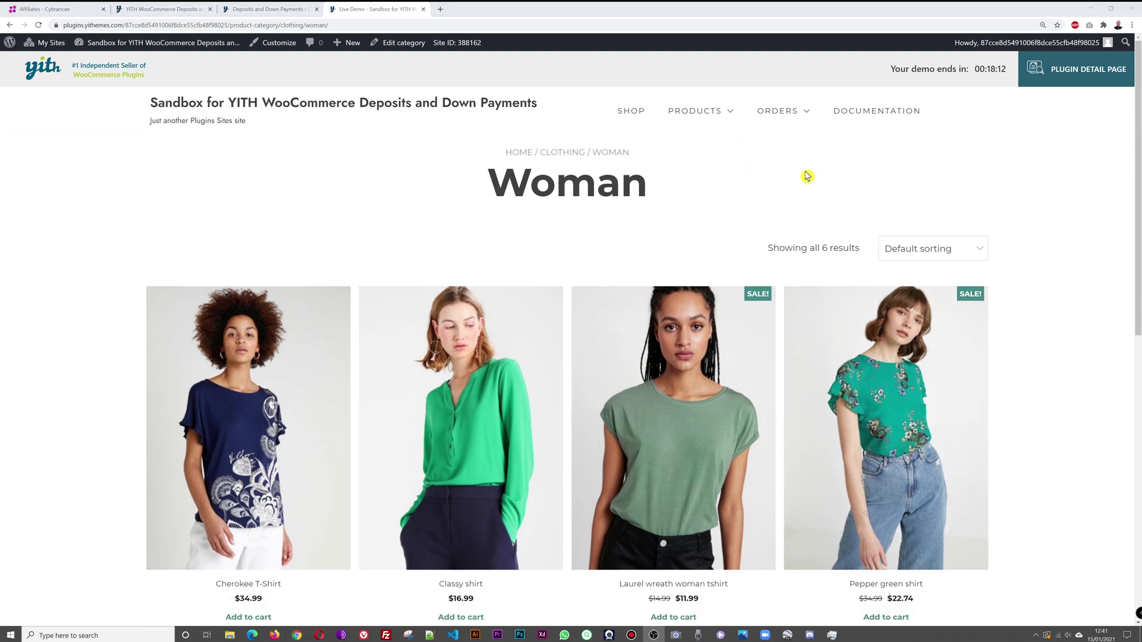
{"action": "mouse_move", "coordinate": [797, 118]}
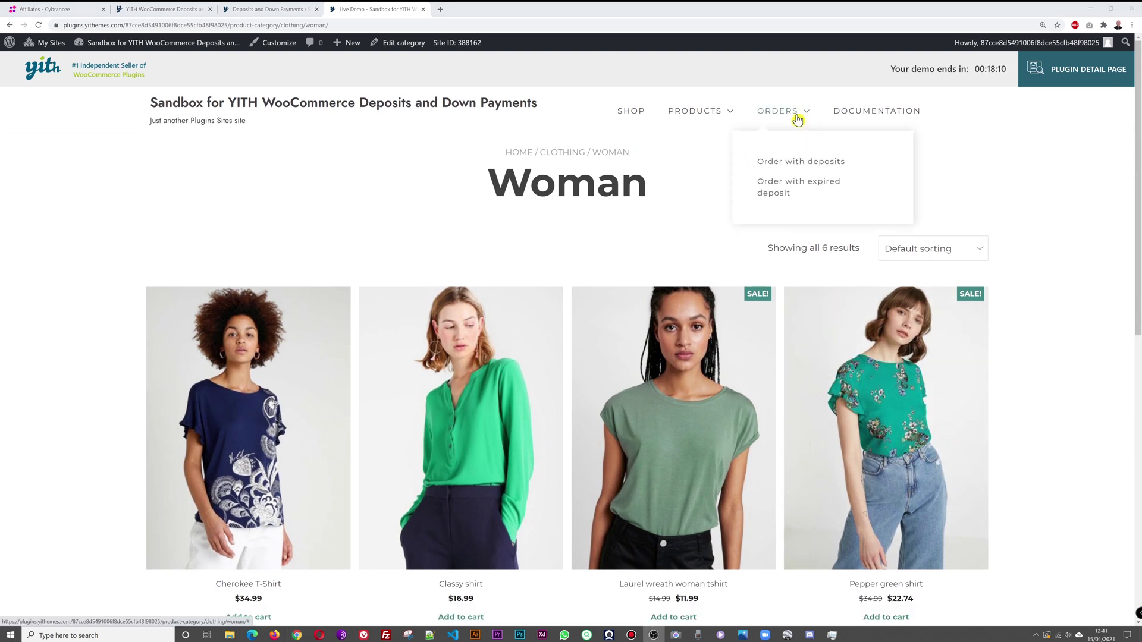
Review order 232: $4.50 deposits of $65.00 with balance orders #233 and #234 pending
{"action": "left_click", "coordinate": [817, 164]}
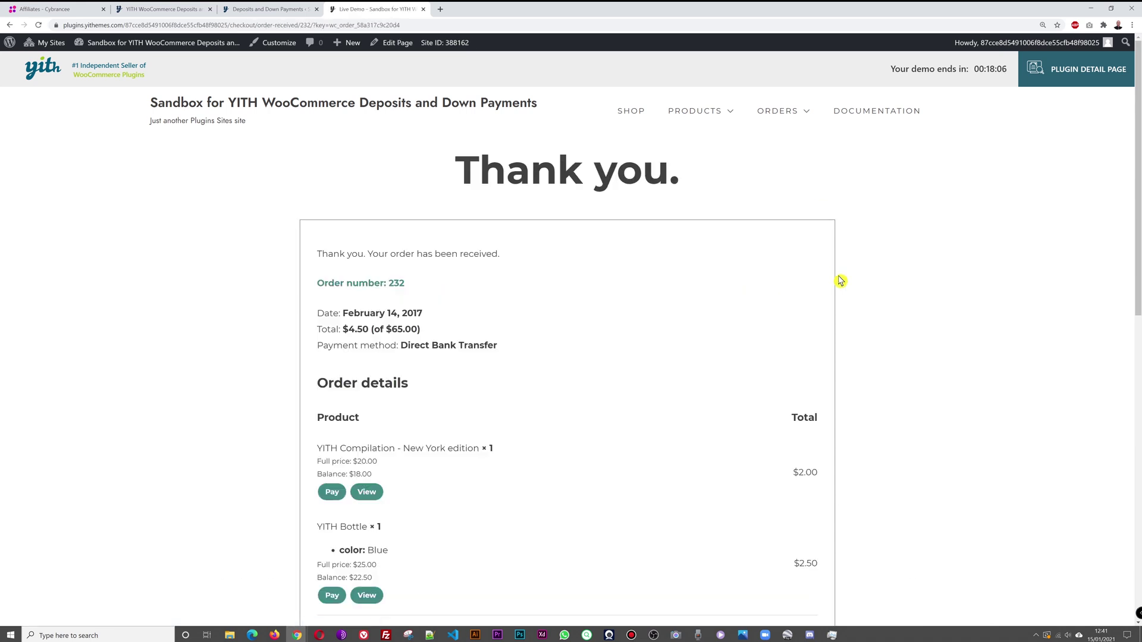
{"action": "scroll", "coordinate": [865, 293], "scroll_direction": "down", "scroll_amount": 1}
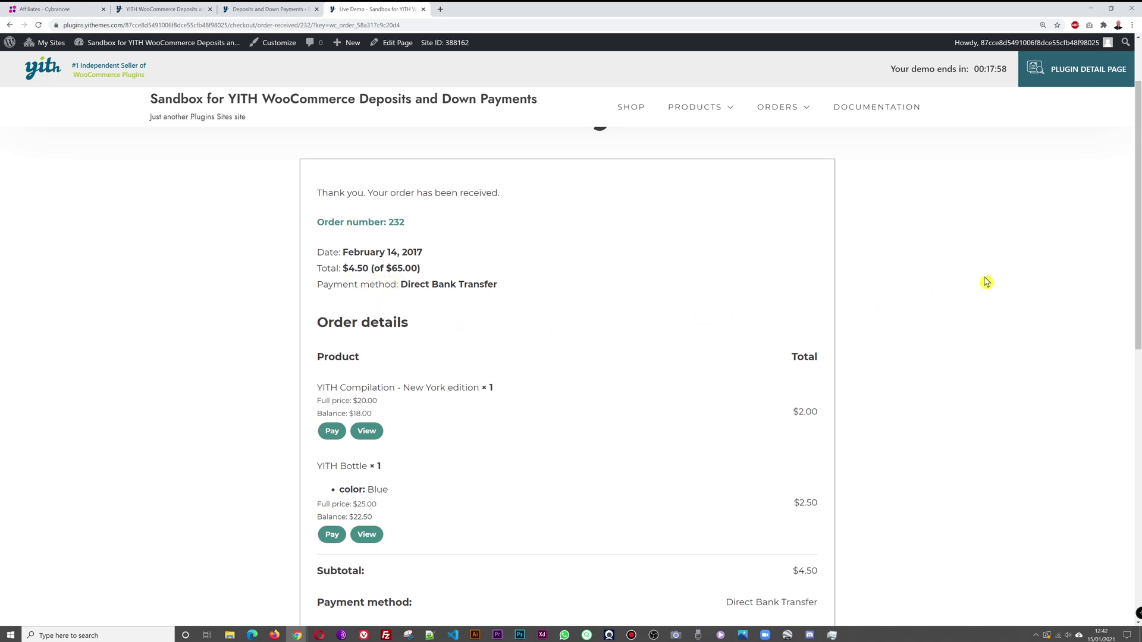
{"action": "scroll", "coordinate": [981, 282], "scroll_direction": "down", "scroll_amount": 2}
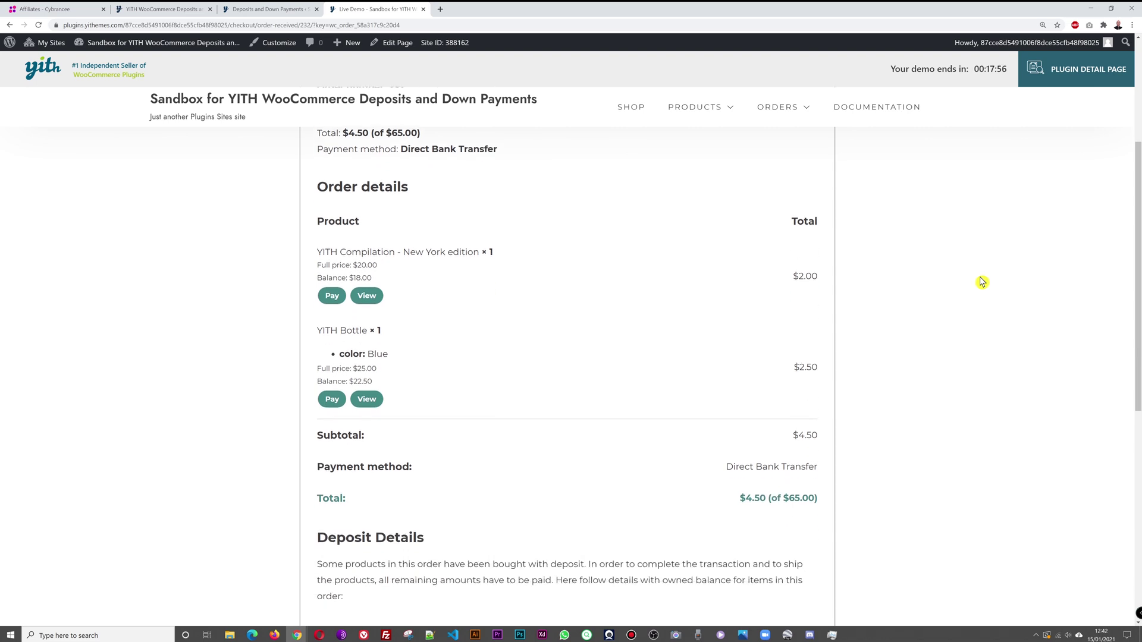
{"action": "scroll", "coordinate": [951, 344], "scroll_direction": "down", "scroll_amount": 1}
{"action": "scroll", "coordinate": [871, 428], "scroll_direction": "down", "scroll_amount": 1}
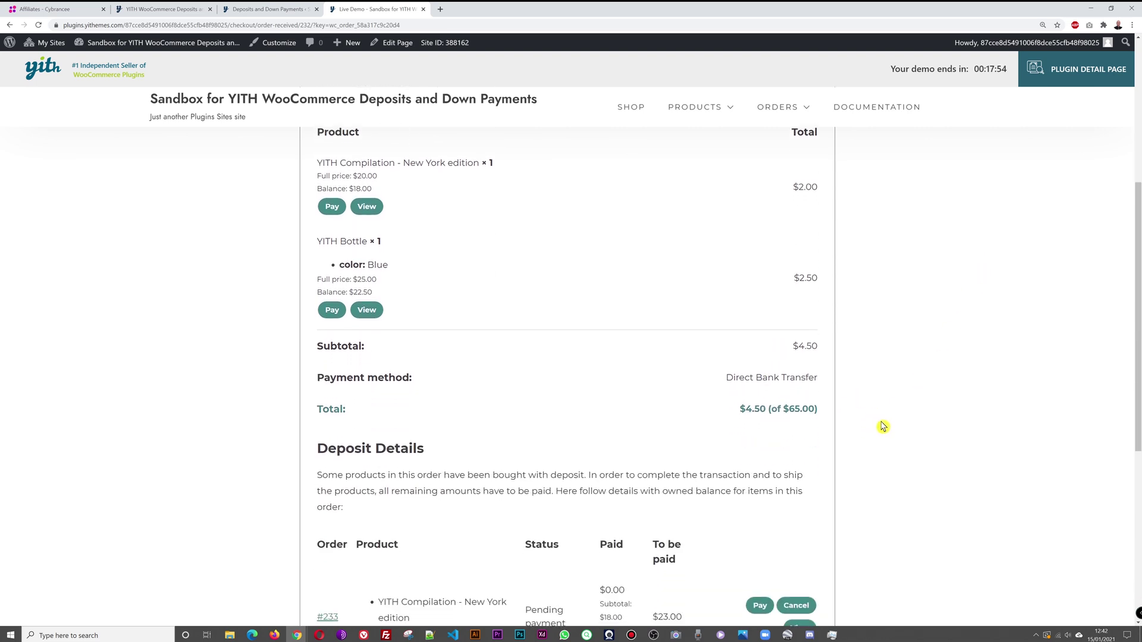
{"action": "scroll", "coordinate": [792, 423], "scroll_direction": "down", "scroll_amount": 1}
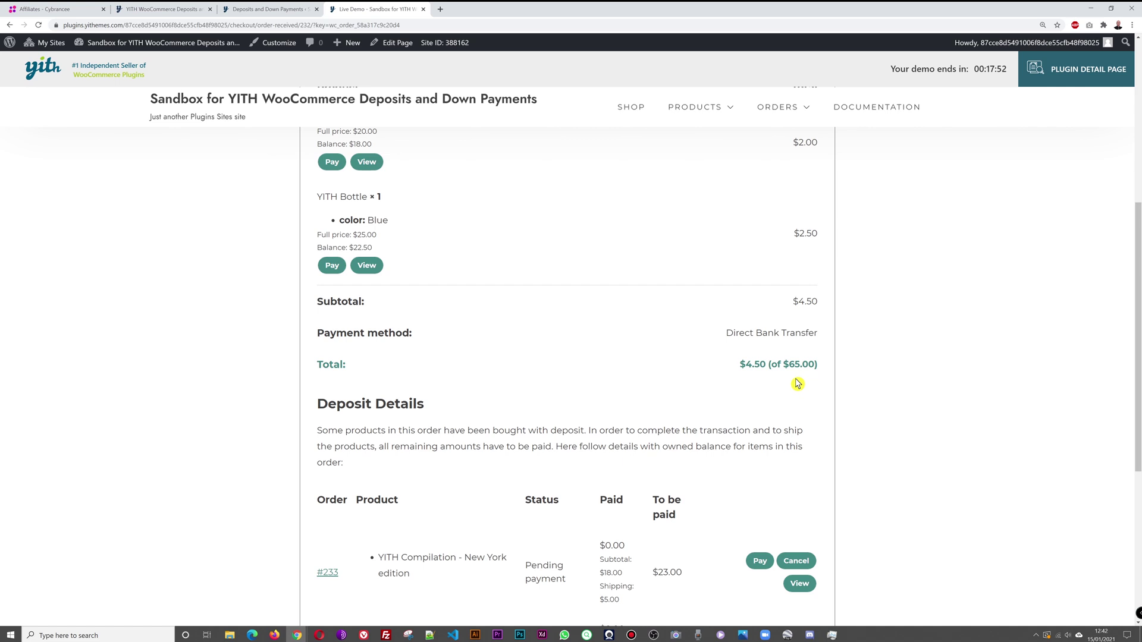
{"action": "scroll", "coordinate": [902, 372], "scroll_direction": "down", "scroll_amount": 5}
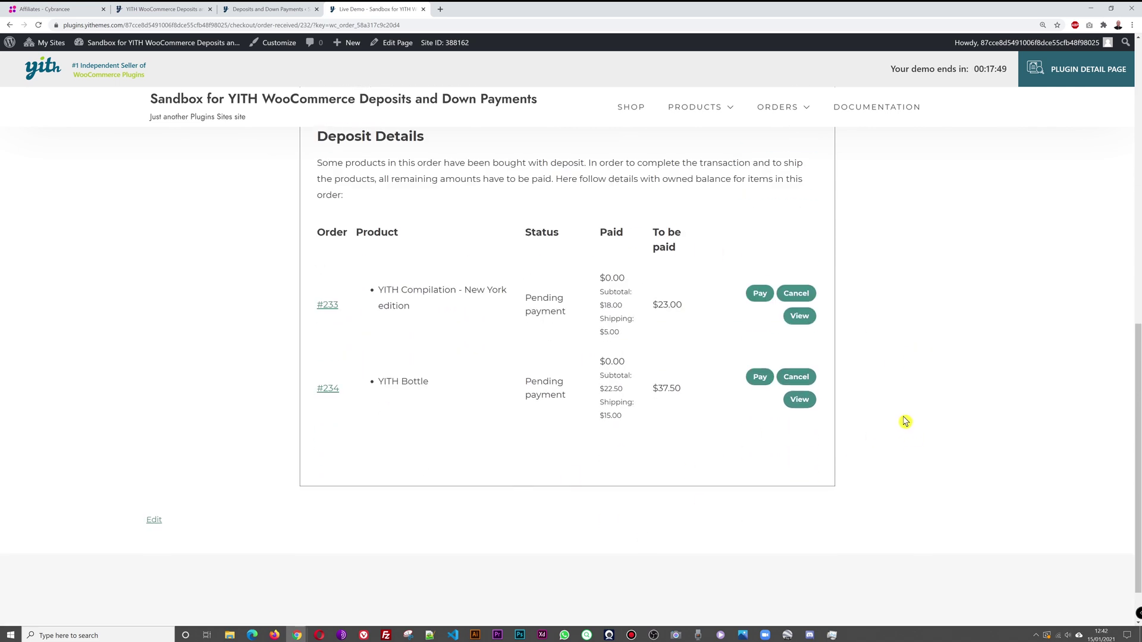
{"action": "scroll", "coordinate": [904, 421], "scroll_direction": "up", "scroll_amount": 7}
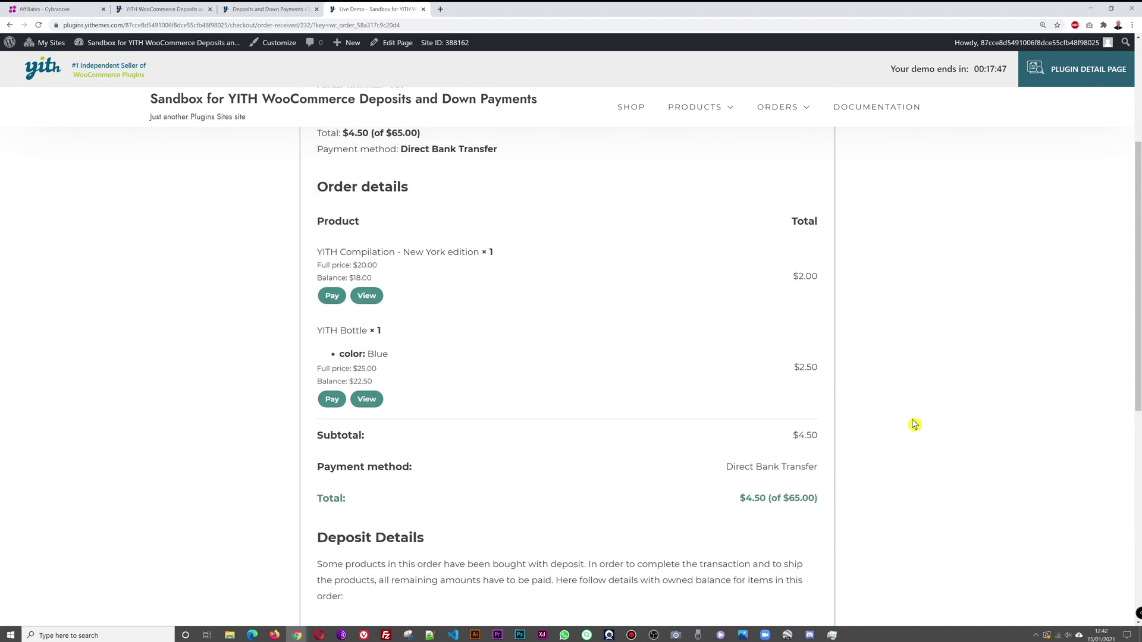
{"action": "scroll", "coordinate": [914, 424], "scroll_direction": "up", "scroll_amount": 3}
{"action": "scroll", "coordinate": [916, 421], "scroll_direction": "down", "scroll_amount": 2}
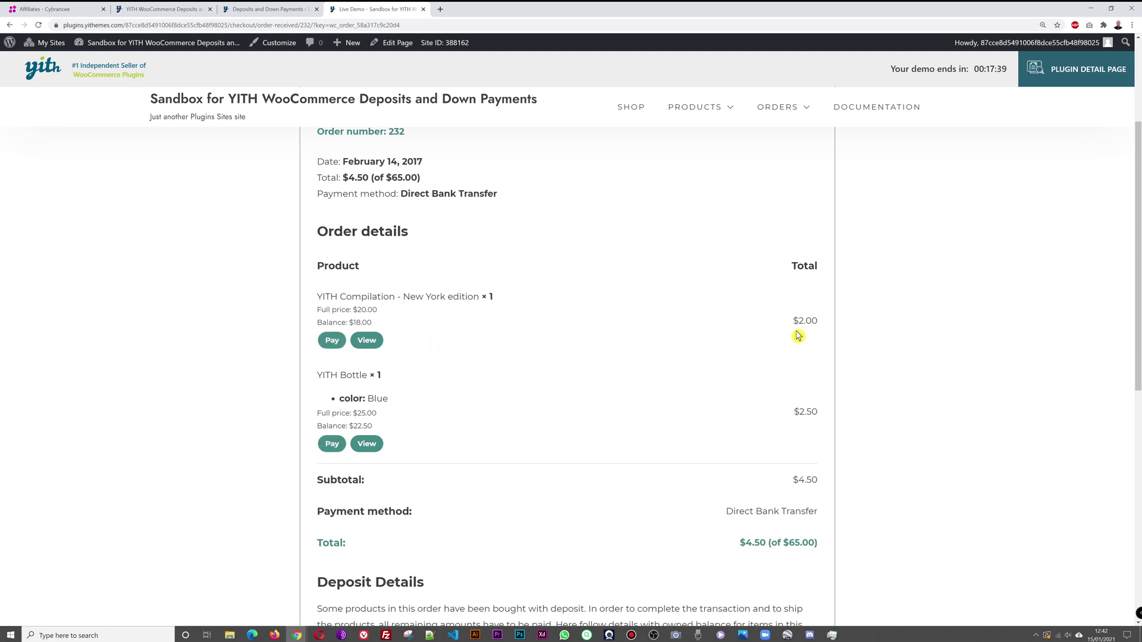
{"action": "mouse_move", "coordinate": [791, 107]}
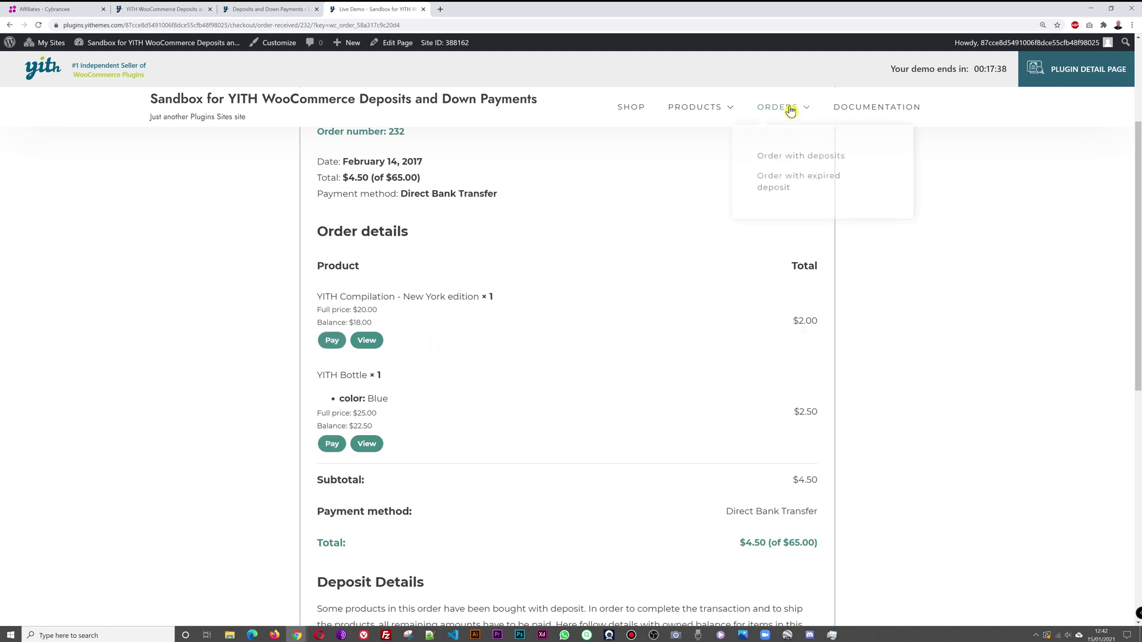
Review YITH Big Van order 237 and its cancelled balance order #238 under Deposit Details
{"action": "left_click", "coordinate": [779, 193]}
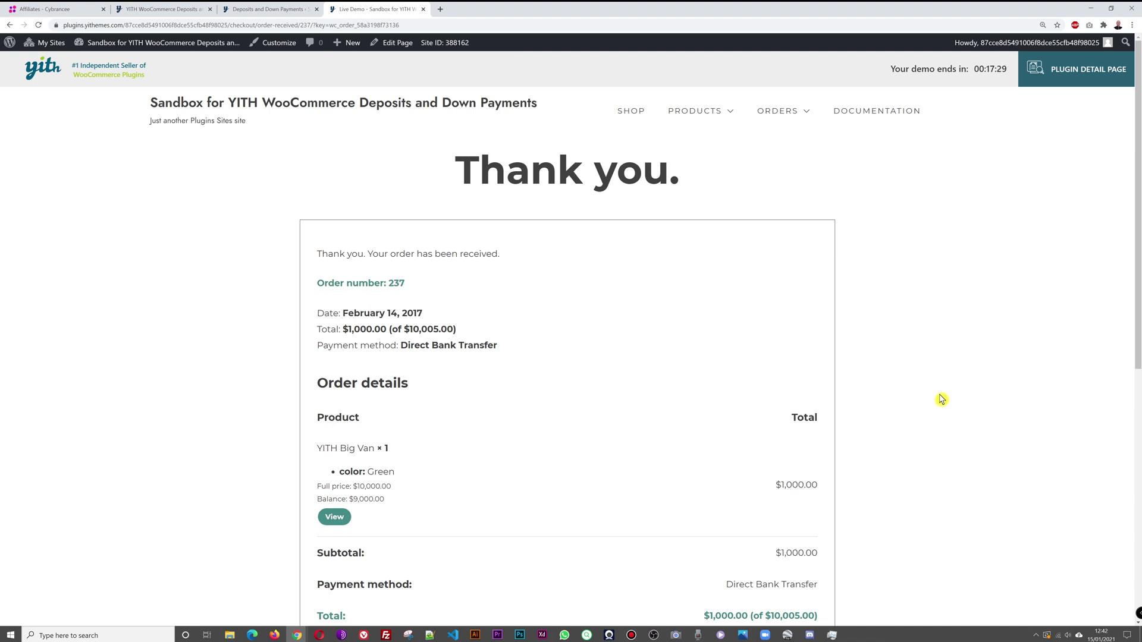
{"action": "scroll", "coordinate": [896, 372], "scroll_direction": "down", "scroll_amount": 2}
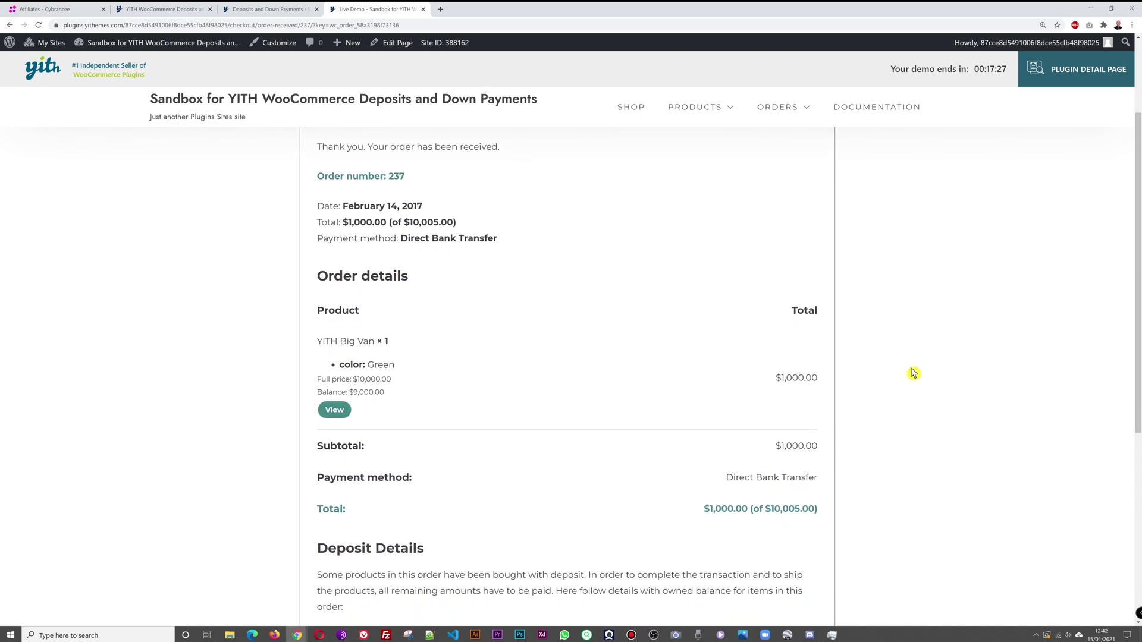
{"action": "scroll", "coordinate": [913, 373], "scroll_direction": "down", "scroll_amount": 3}
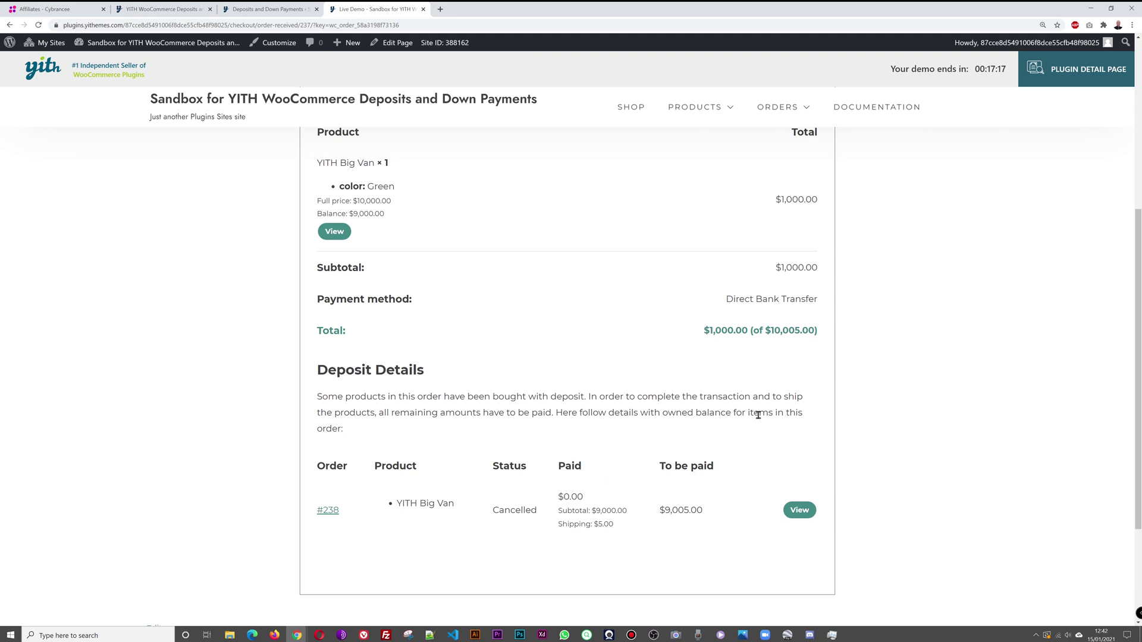
{"action": "scroll", "coordinate": [904, 436], "scroll_direction": "up", "scroll_amount": 5}
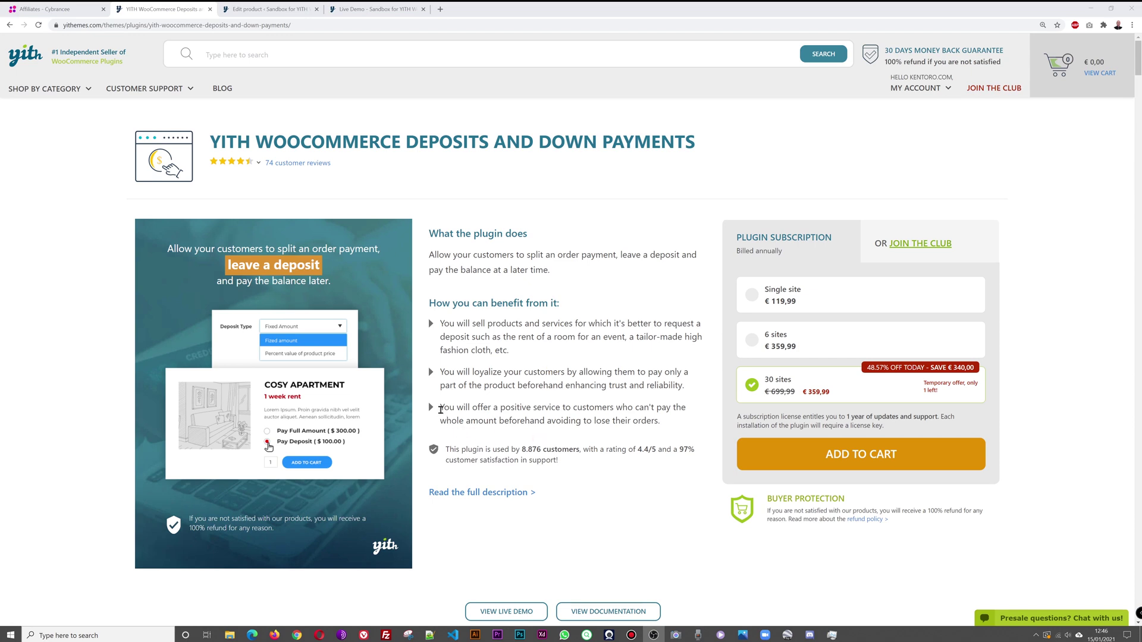
{"action": "left_click_drag", "start_coordinate": [440, 408], "coordinate": [669, 423]}
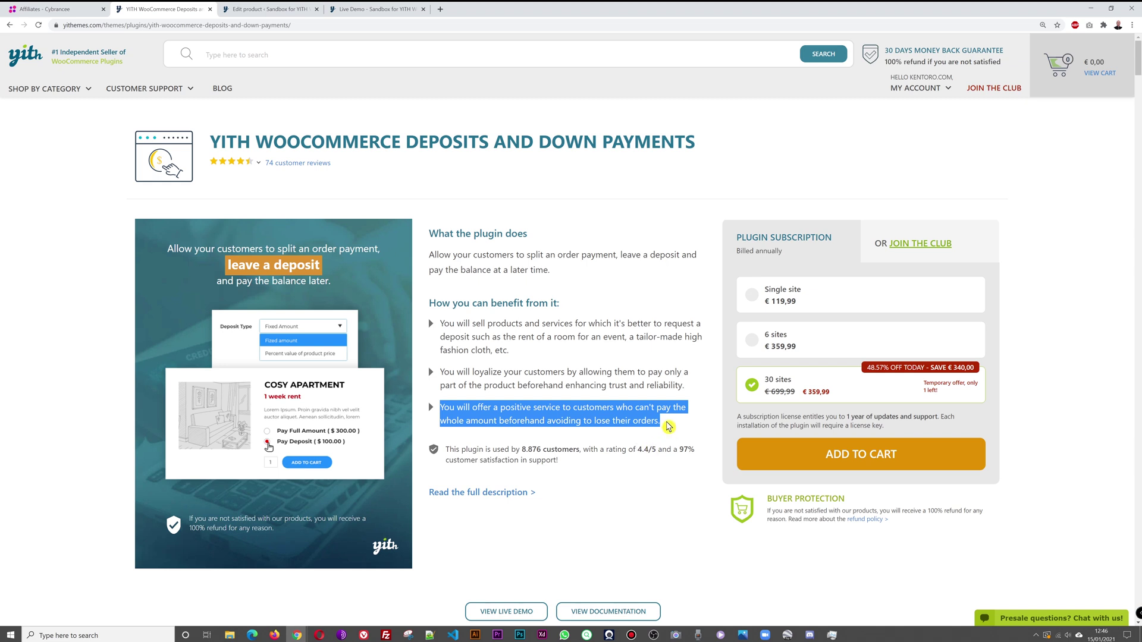
{"action": "left_click", "coordinate": [670, 427]}
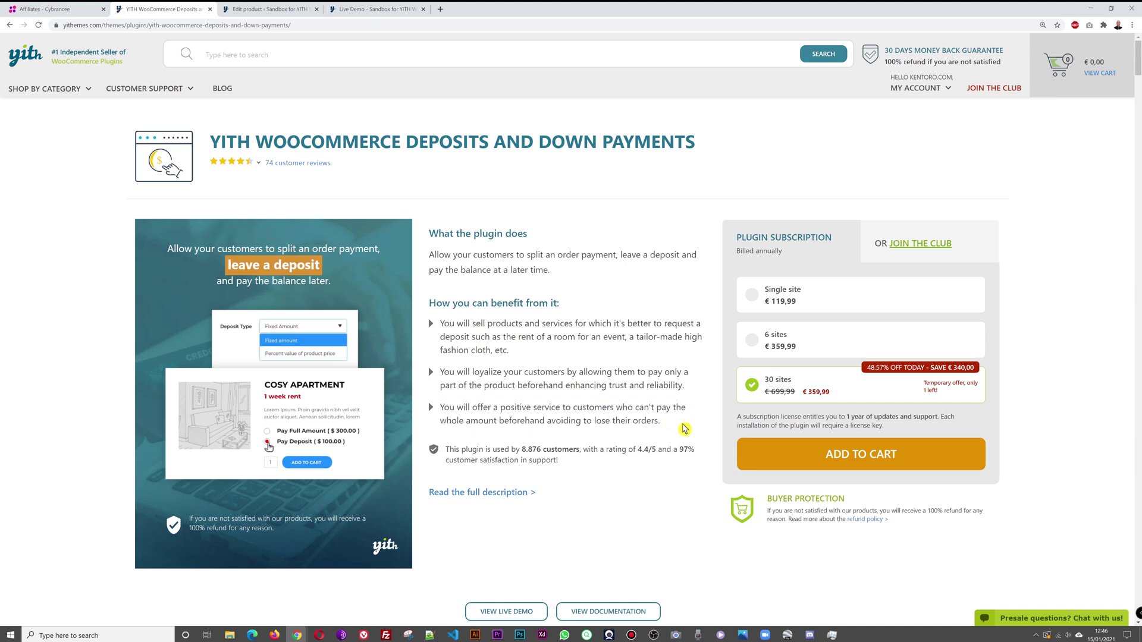